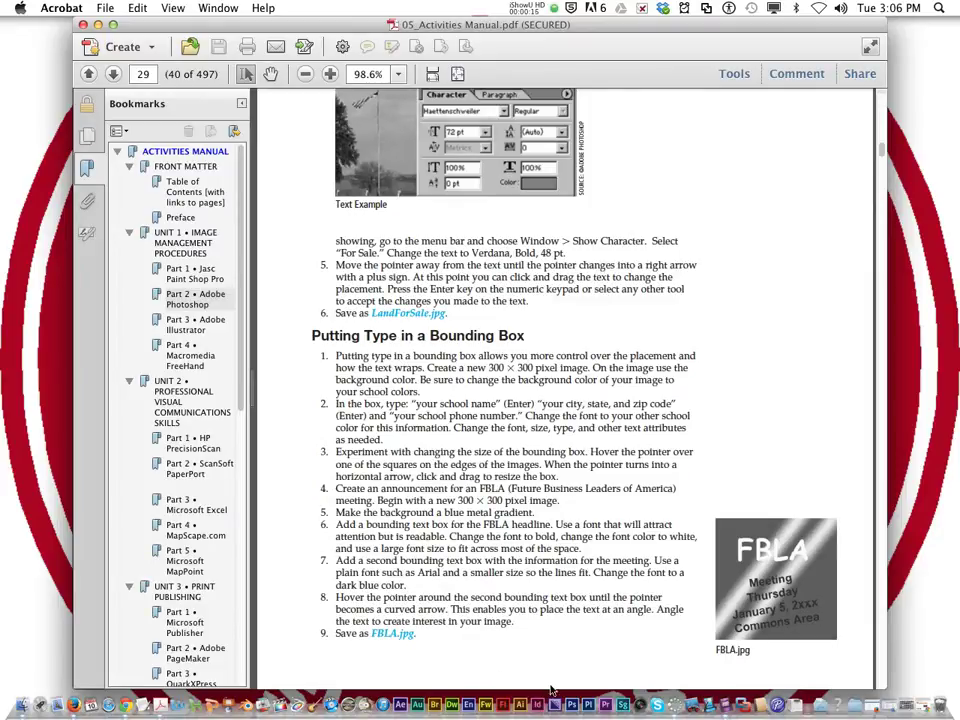
Step: Launch Photoshop from the Dock alongside the Acrobat exercise manual
left_click(553, 700)
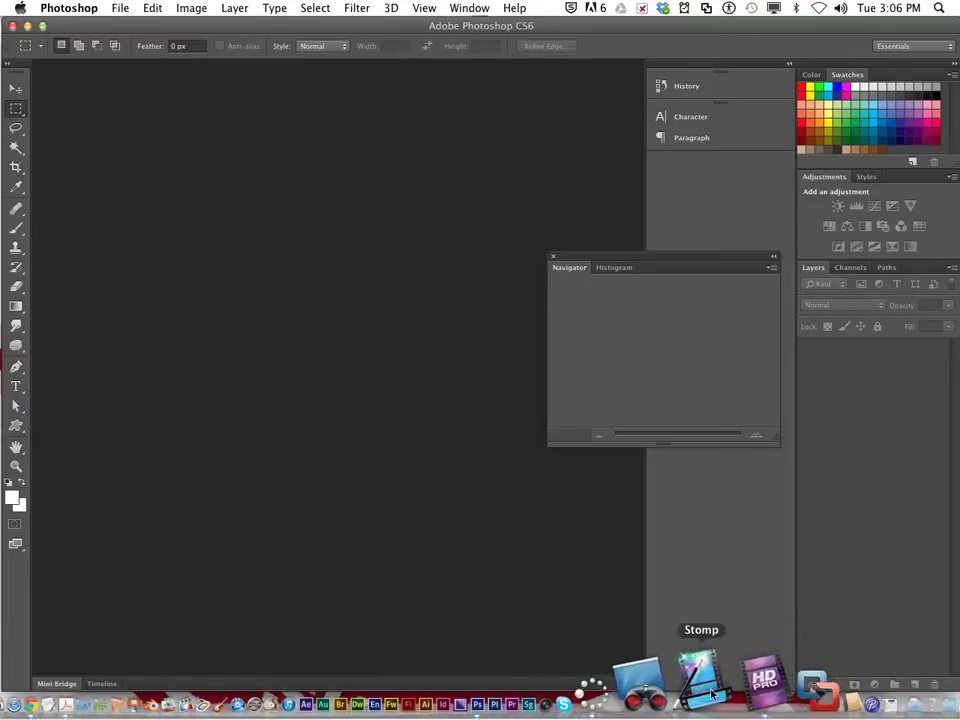
Step: Start a new Photoshop document via File > New and name it FBLA
left_click(727, 690)
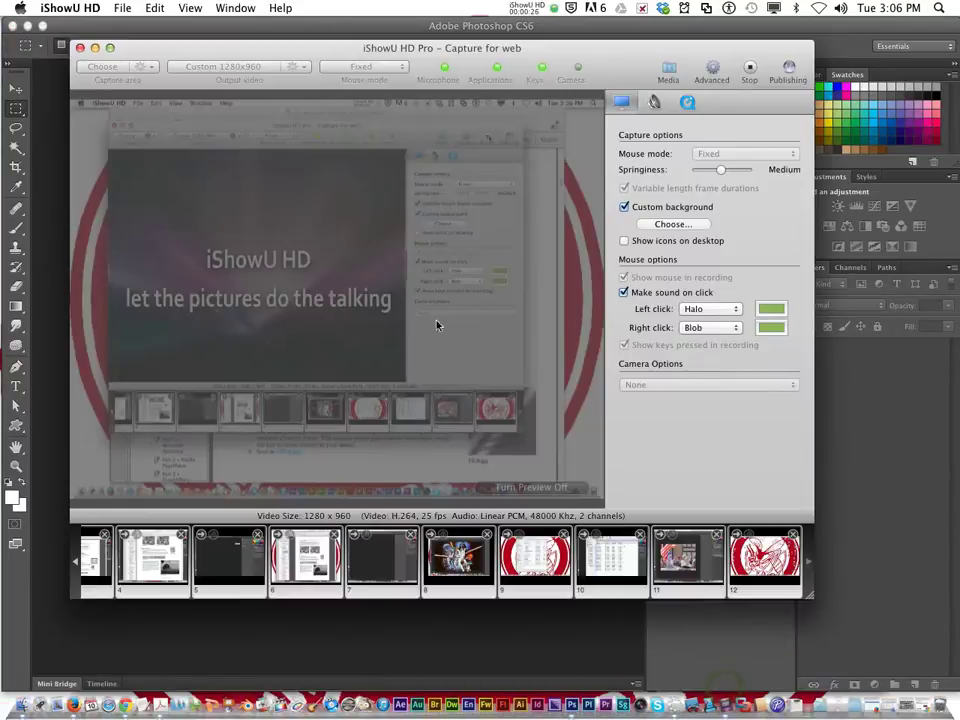
left_click(80, 47)
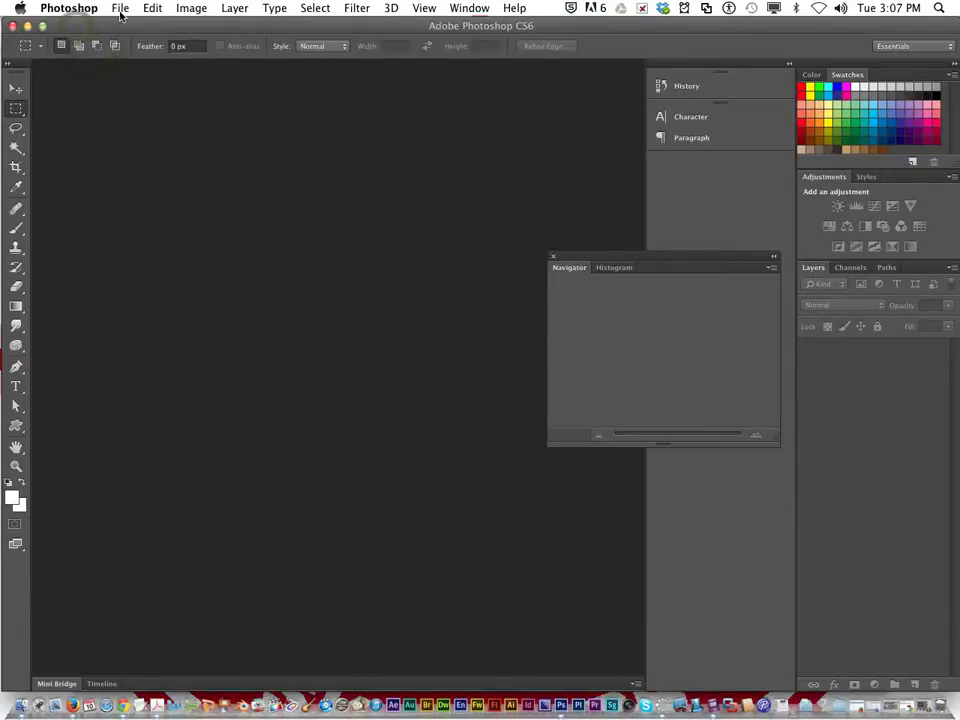
left_click(120, 8)
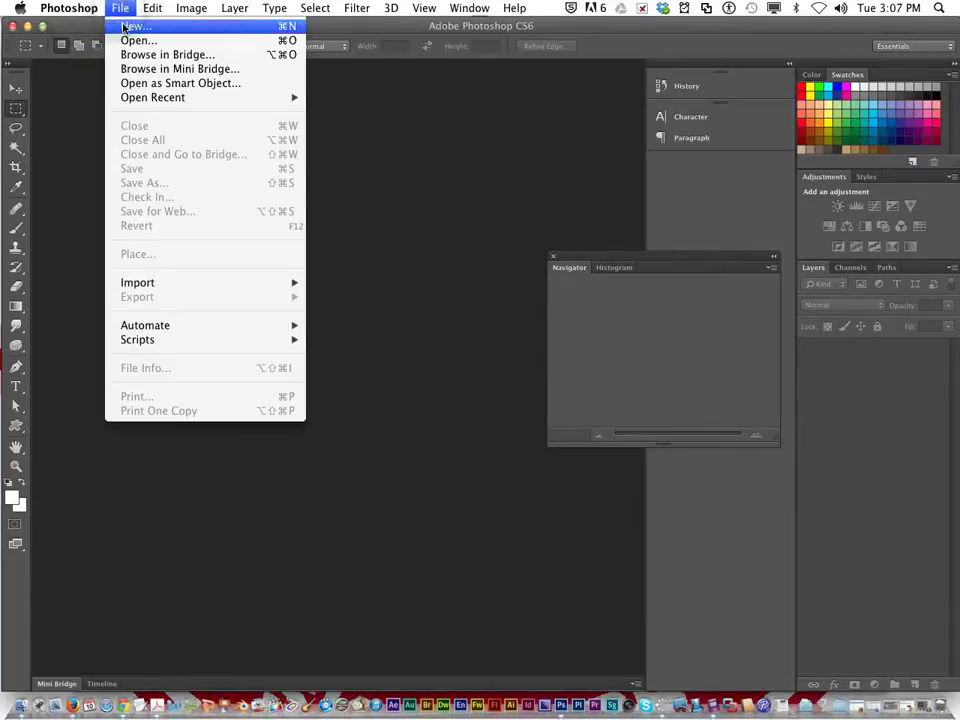
left_click(124, 27)
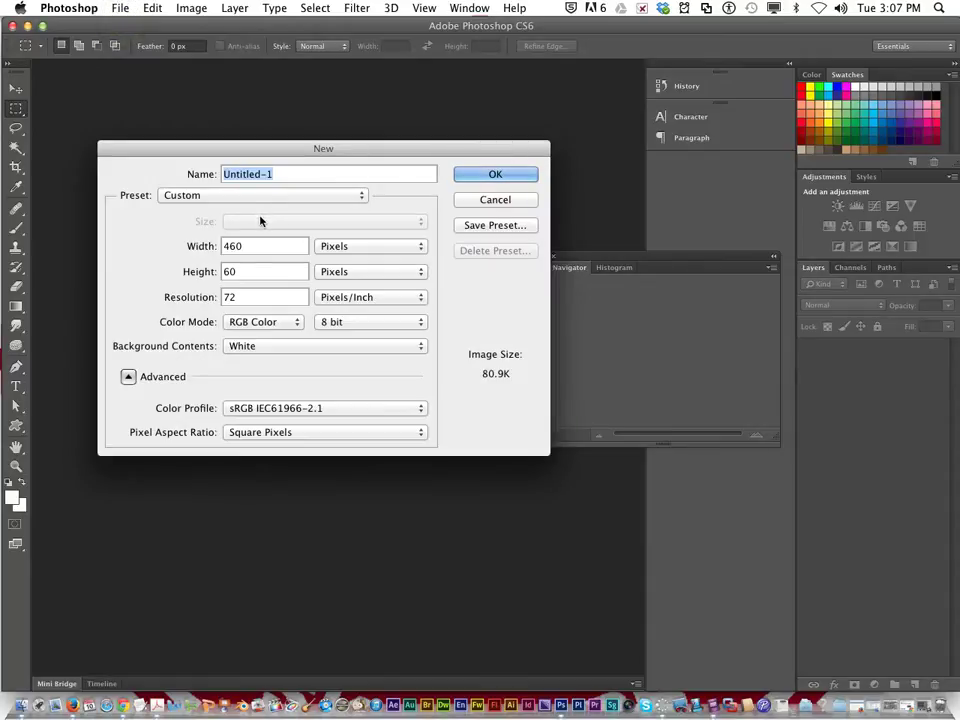
type("FBLA")
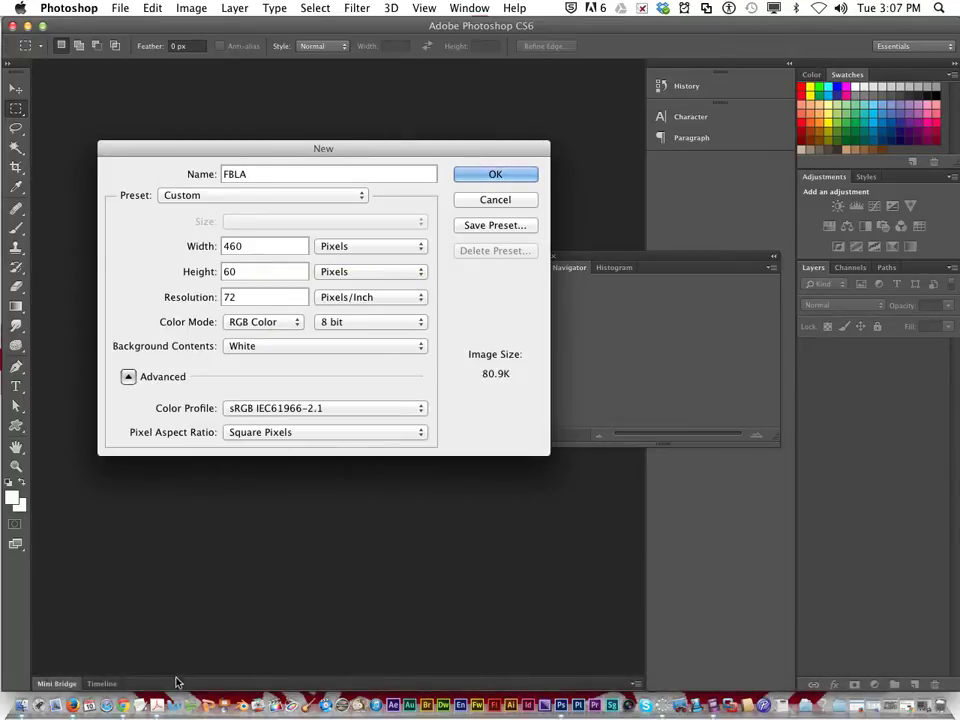
Step: Check the FBLA.jpg file name in the manual, then return to Photoshop's New dialog
left_click(152, 704)
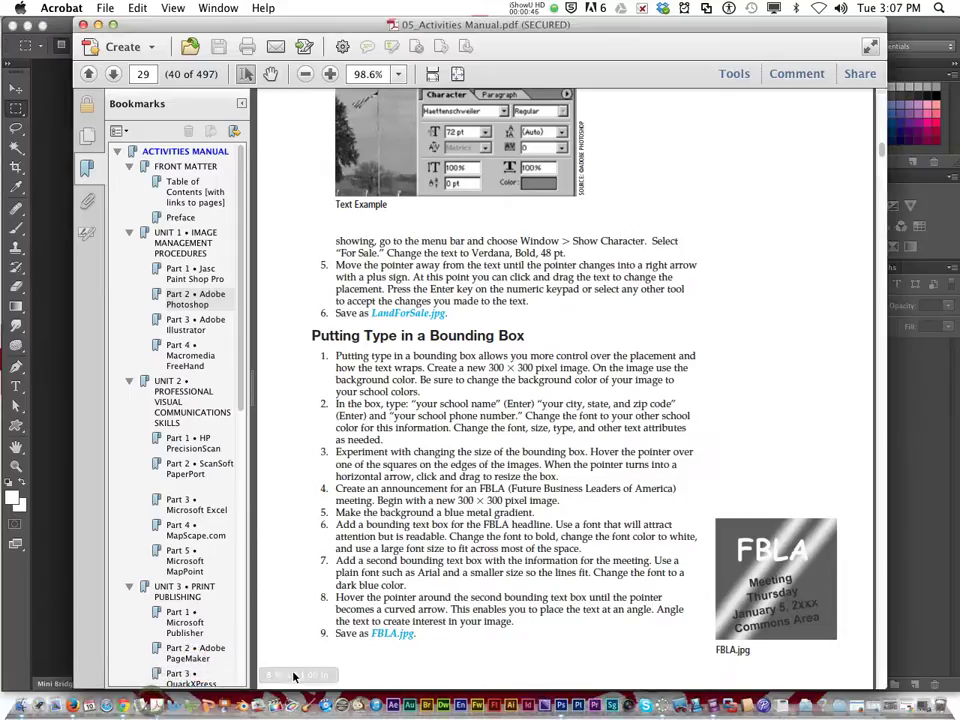
double_click(378, 633)
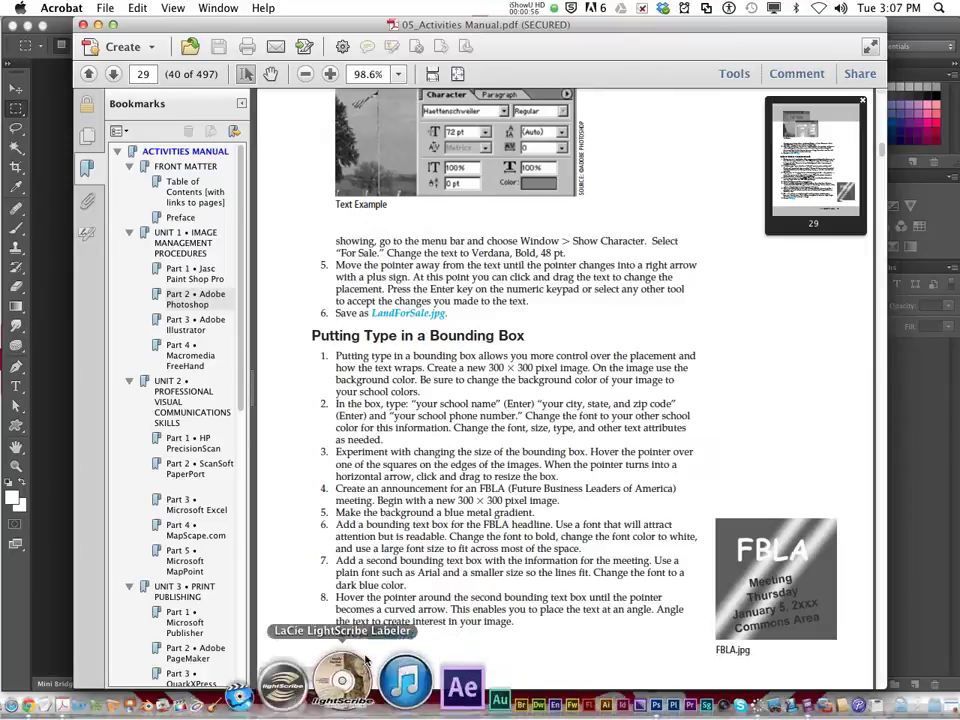
left_click(555, 683)
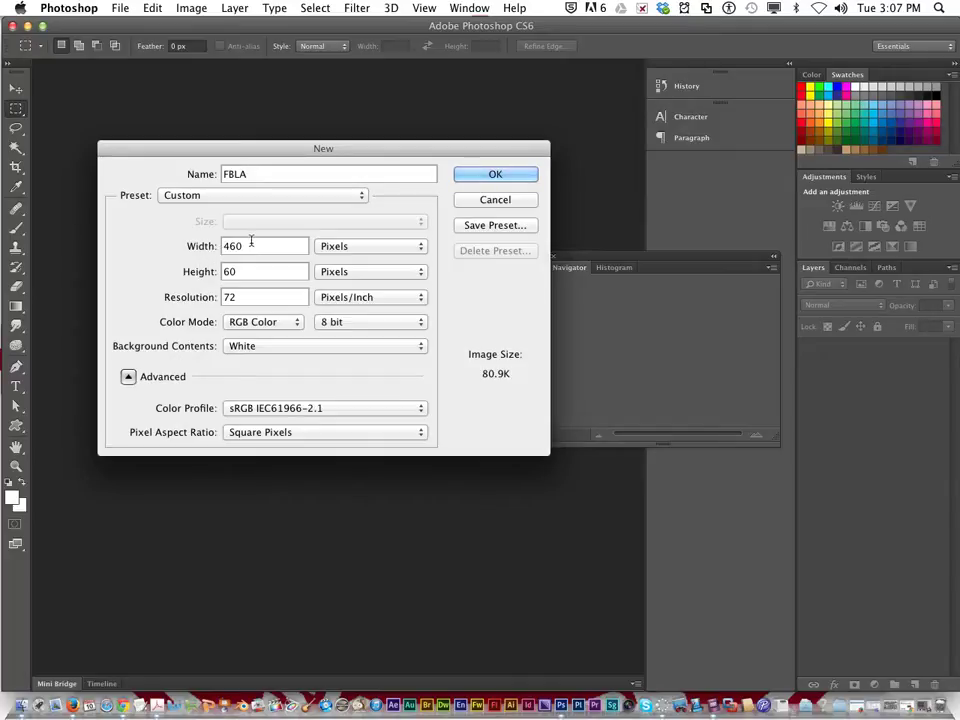
Step: Make the FBLA document 300 × 300 pixels with Background Color contents, and reset default colours
double_click(250, 245)
type("3")
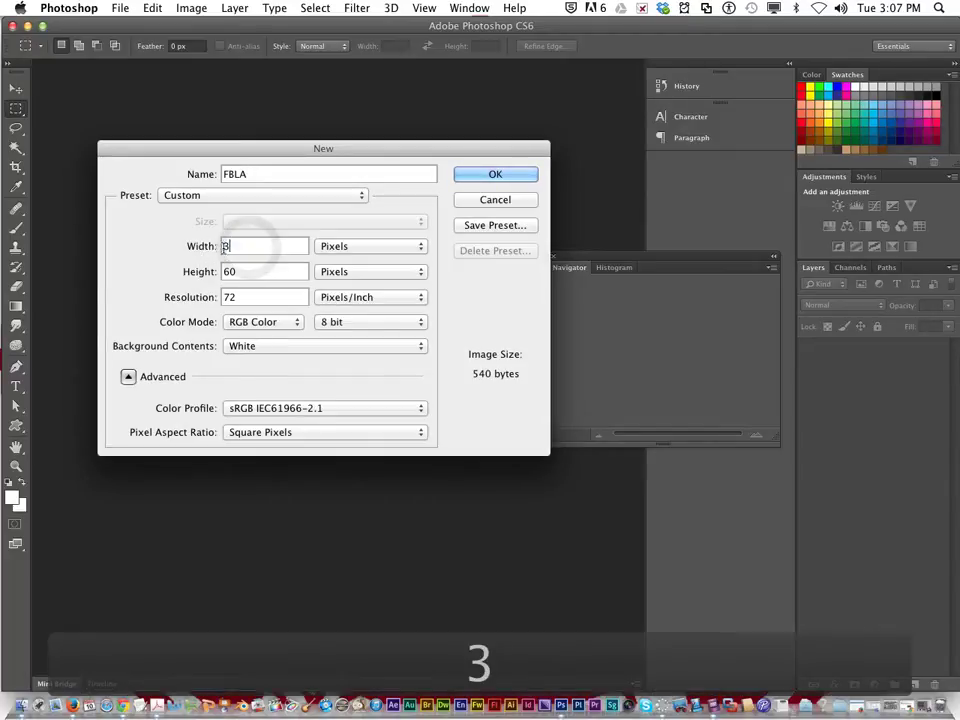
type("00")
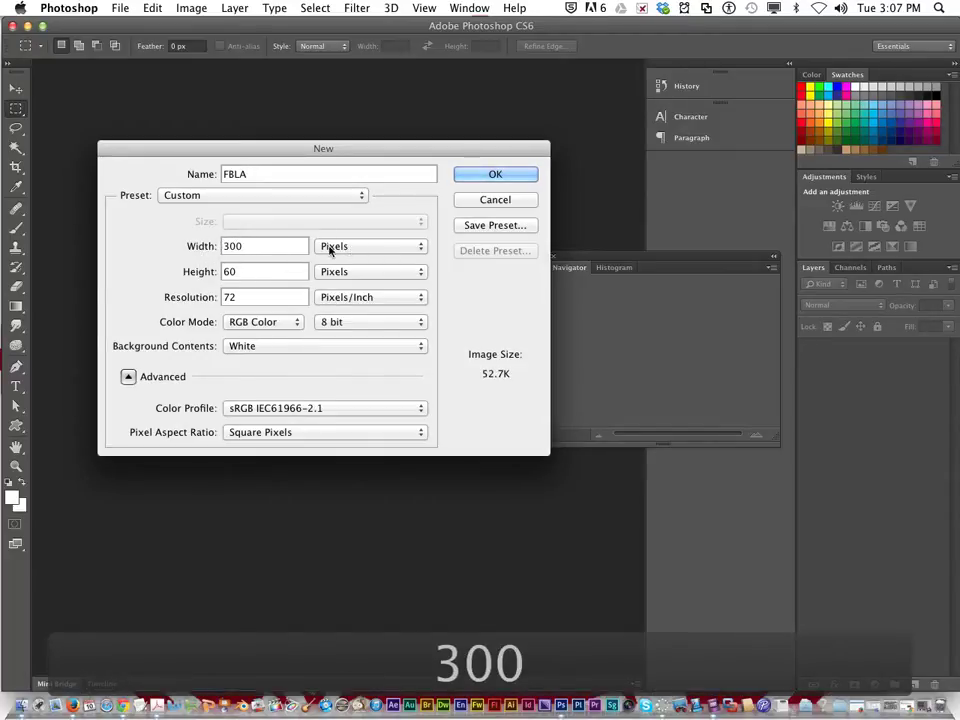
double_click(255, 272)
type("3")
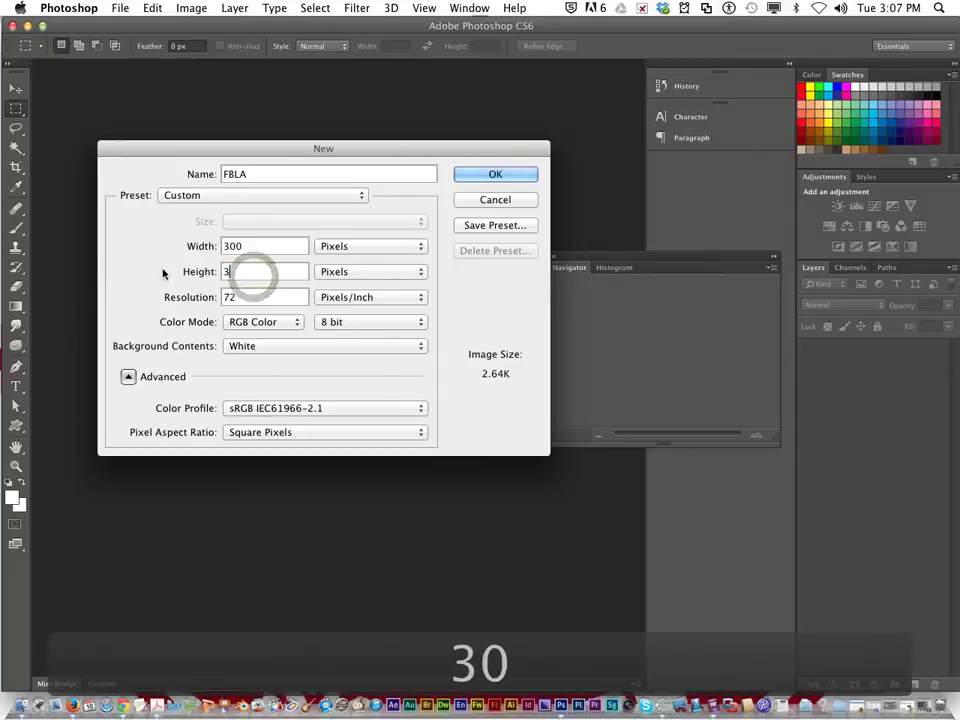
type("00")
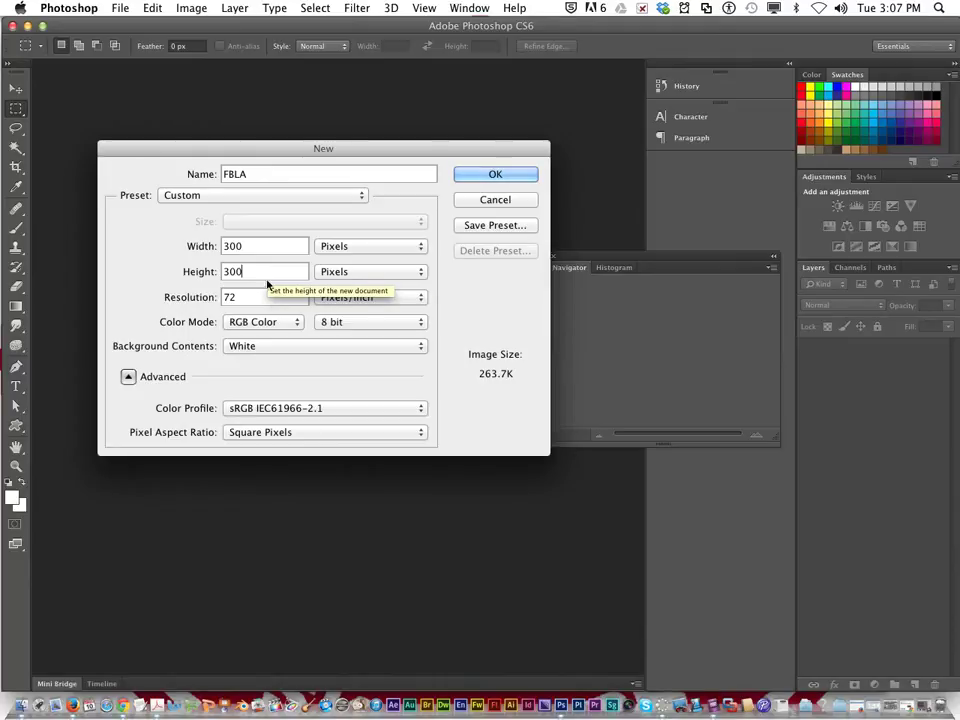
left_click(304, 346)
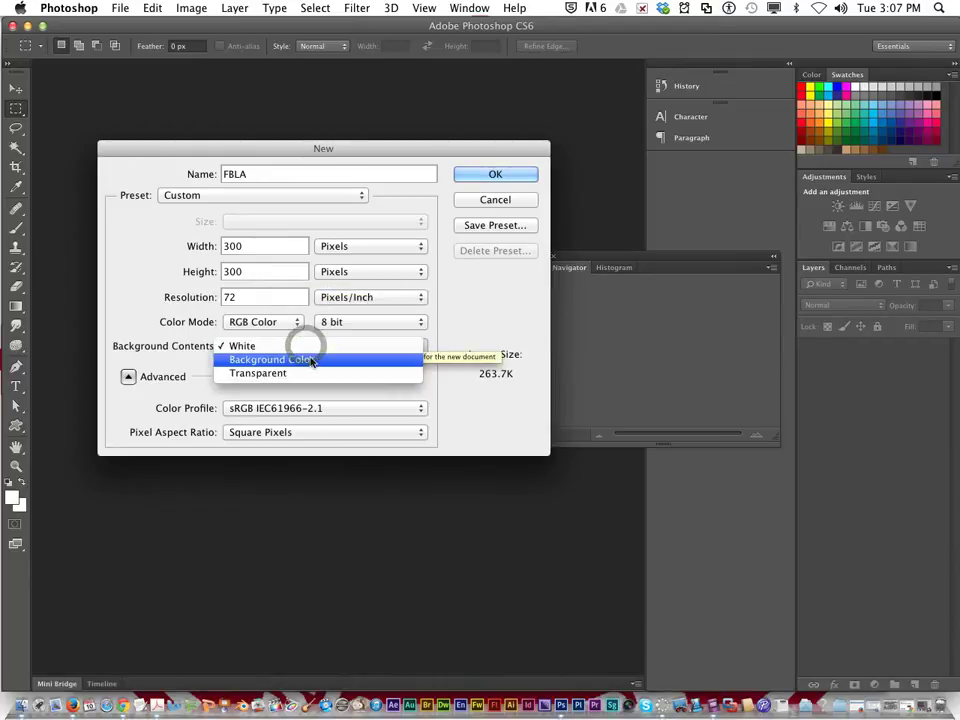
left_click(310, 360)
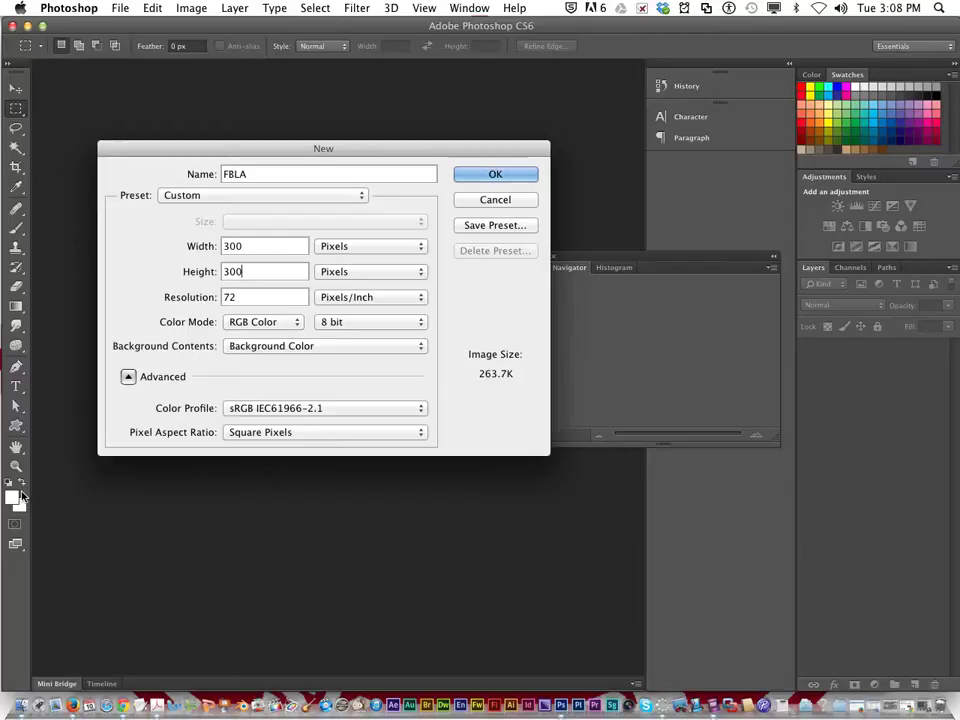
key("d")
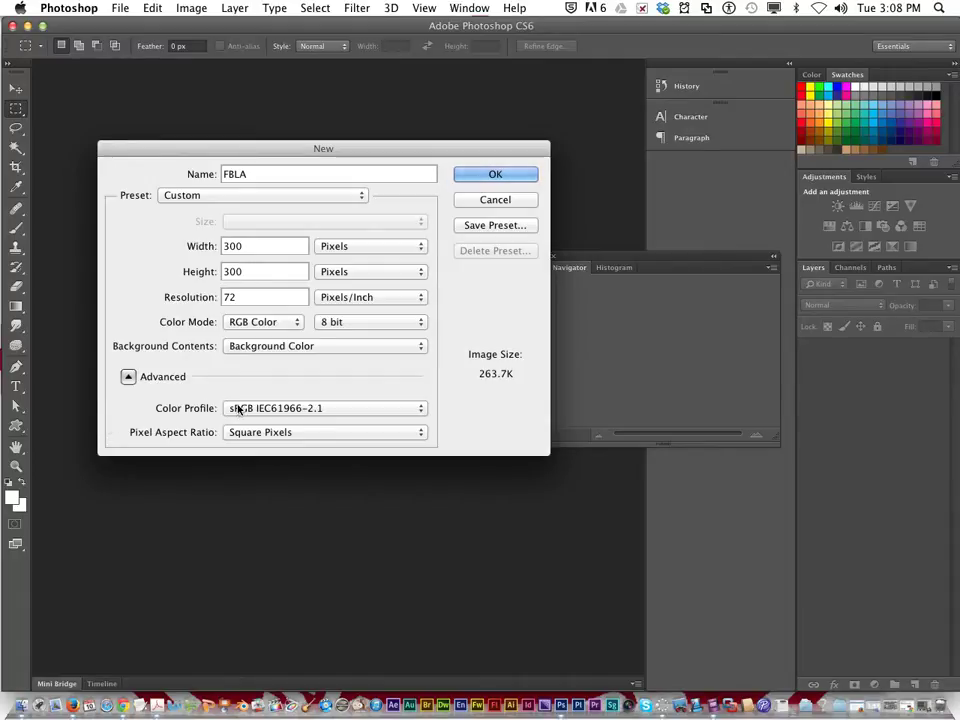
Step: Create the blank 300 × 300 FBLA canvas and switch to the Horizontal Type Tool
left_click(474, 178)
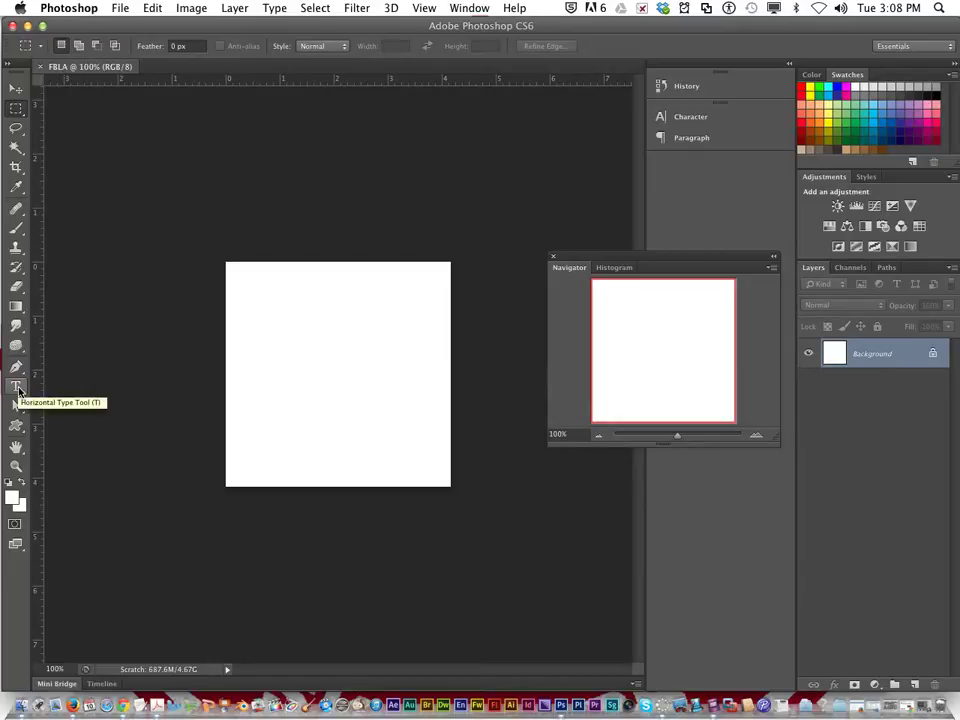
left_click(16, 388)
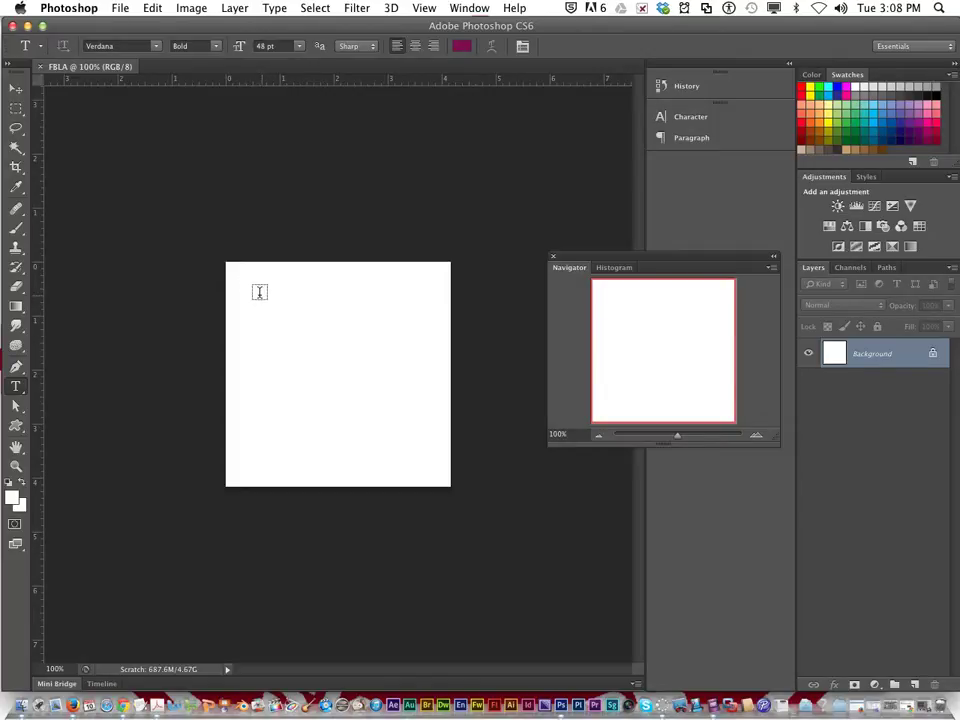
Step: Draw a text box across the canvas top and type 'Mesquite High School'
left_click_drag(244, 287, 441, 398)
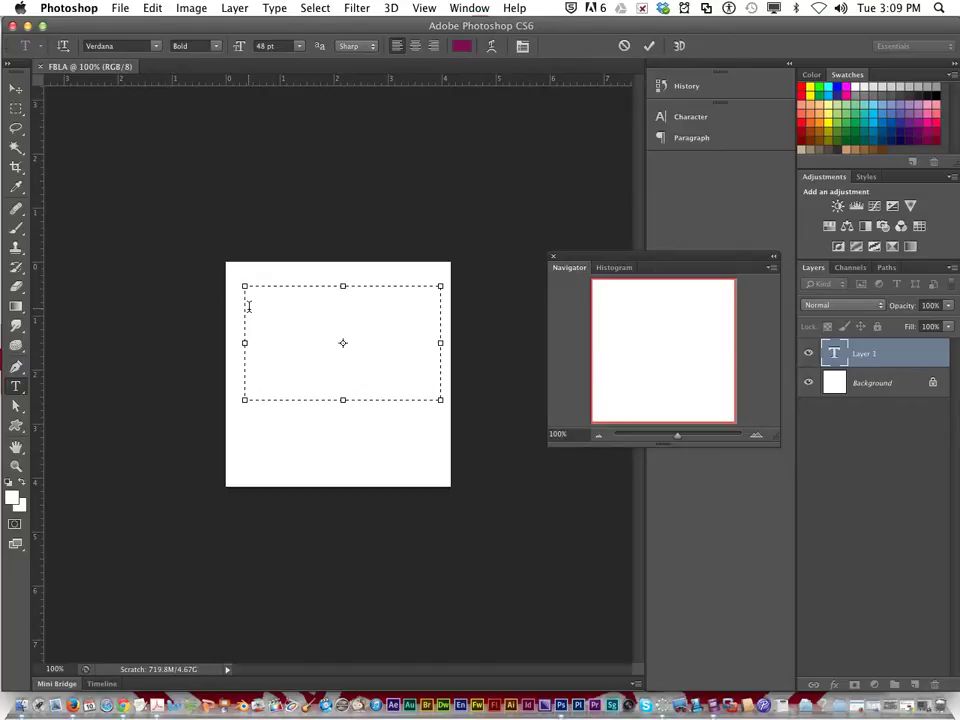
type("Me")
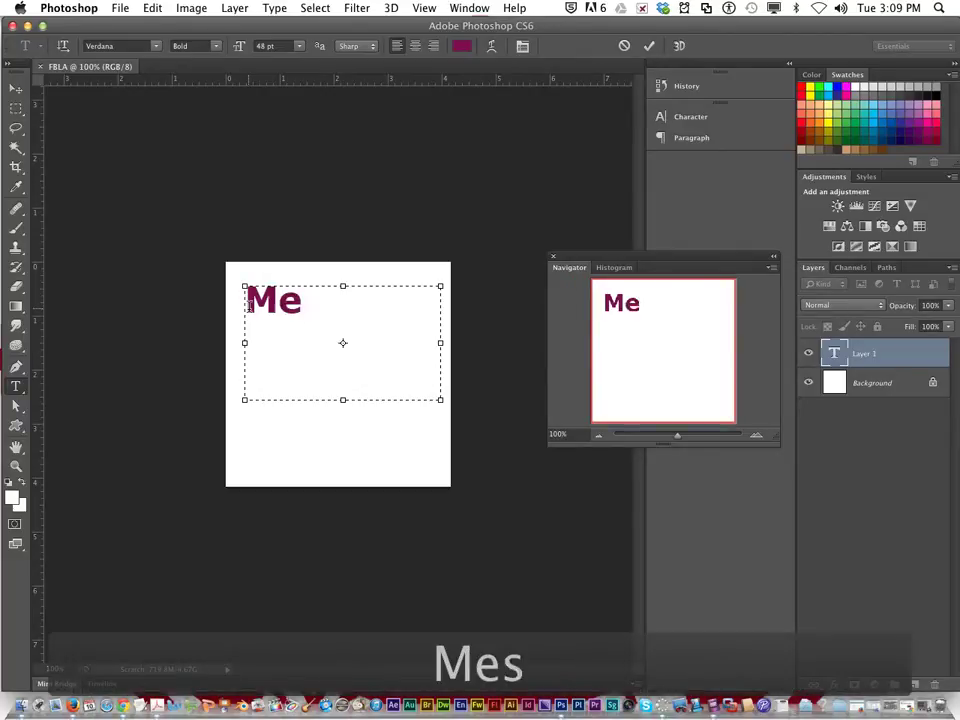
type("squite")
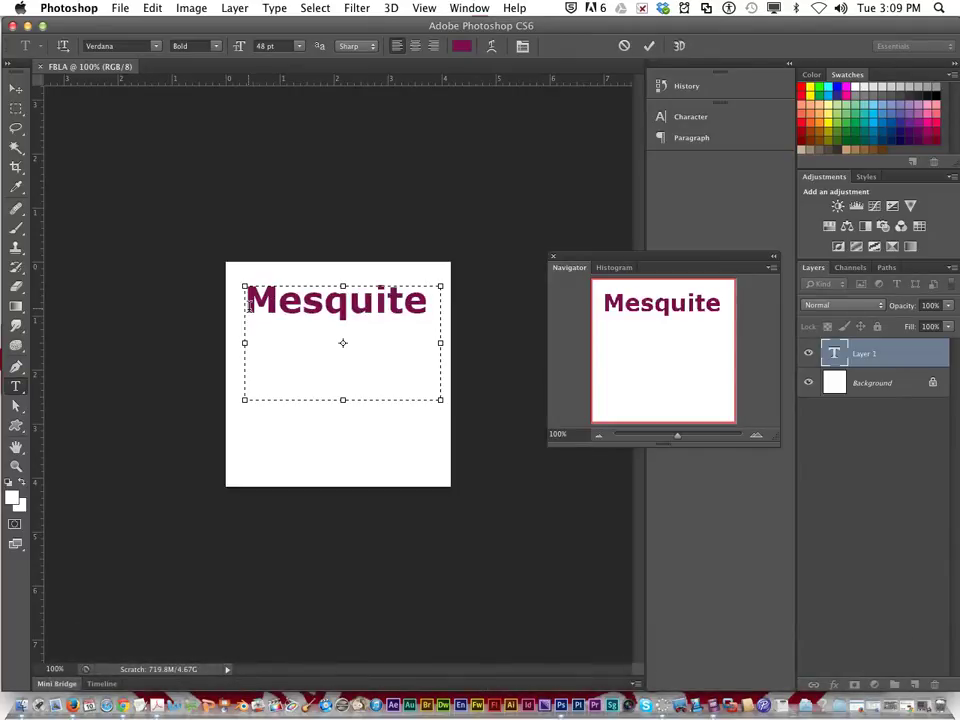
type(" High Schoo")
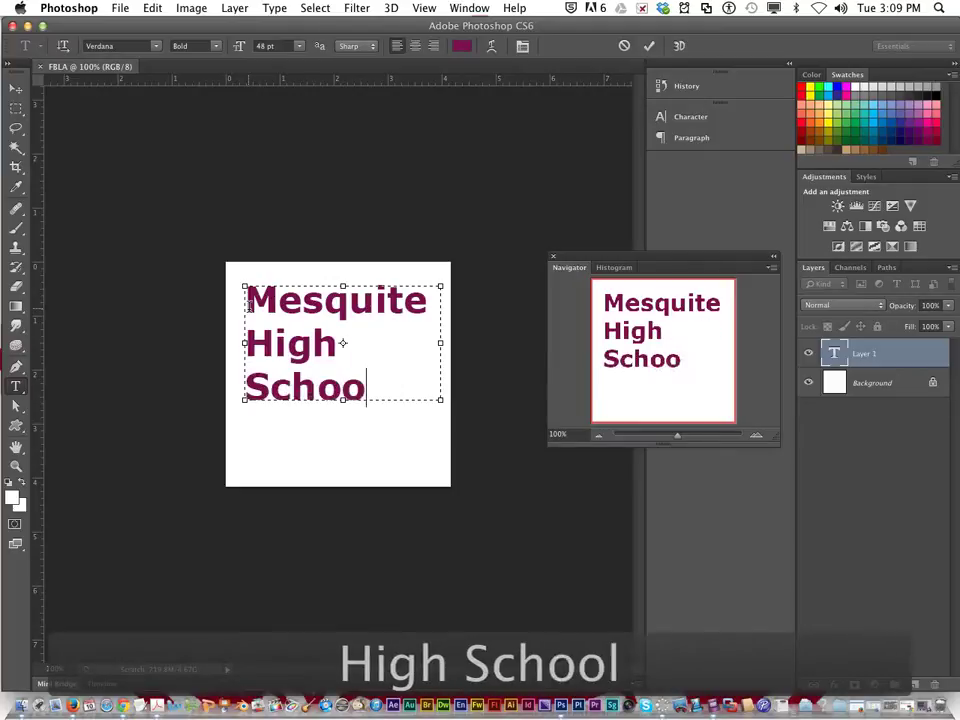
type("l")
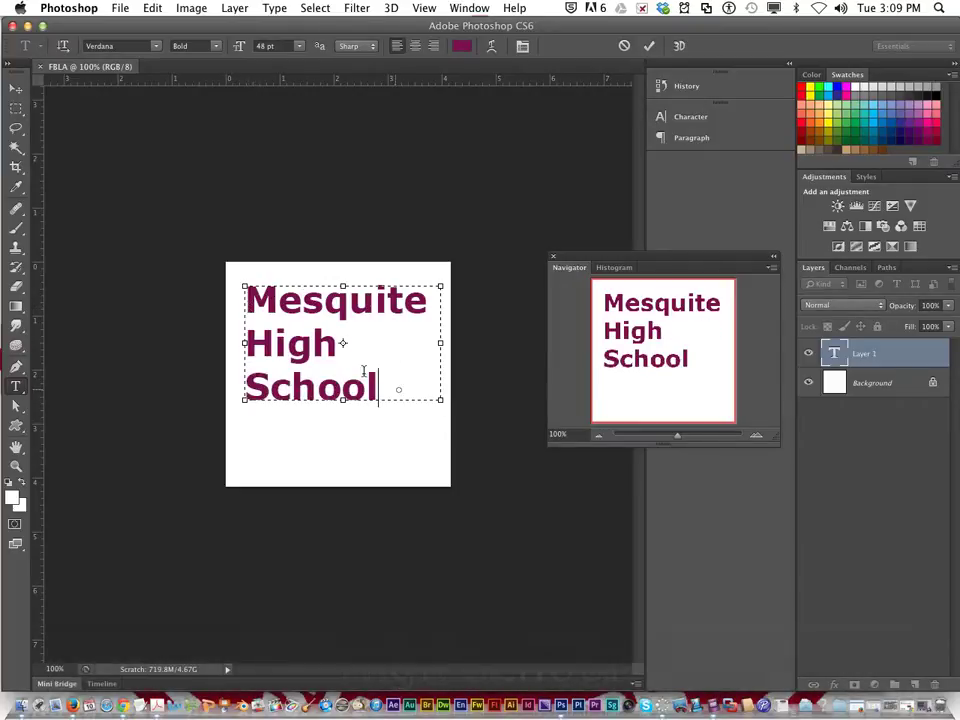
Step: Shrink the school name to about 21 pt and remove its line break so it fits one line
key("super+a")
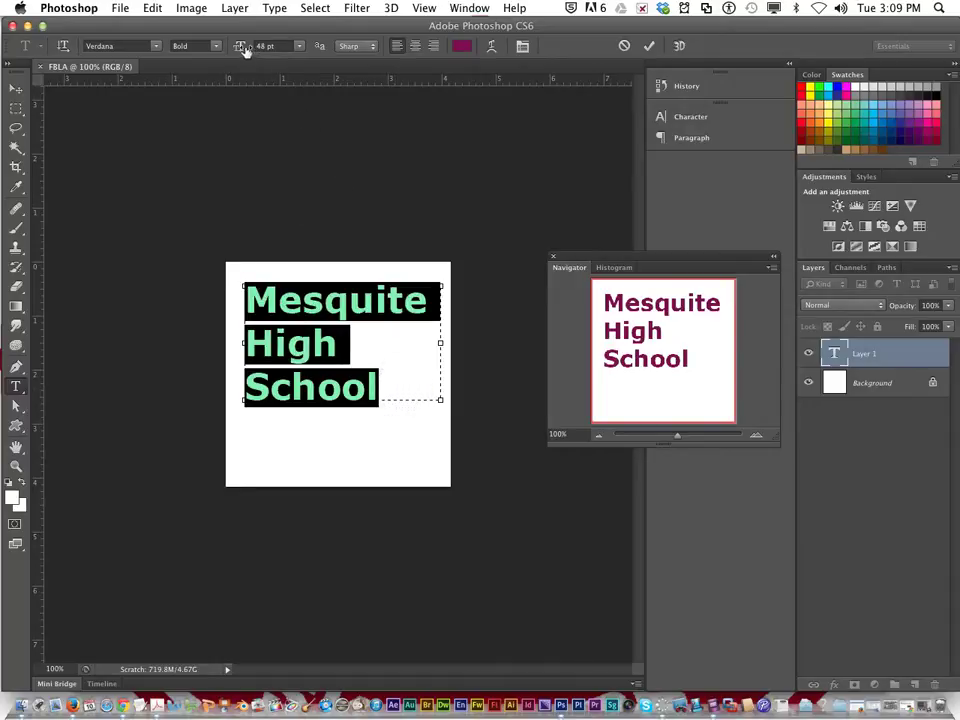
left_click_drag(246, 50, 226, 46)
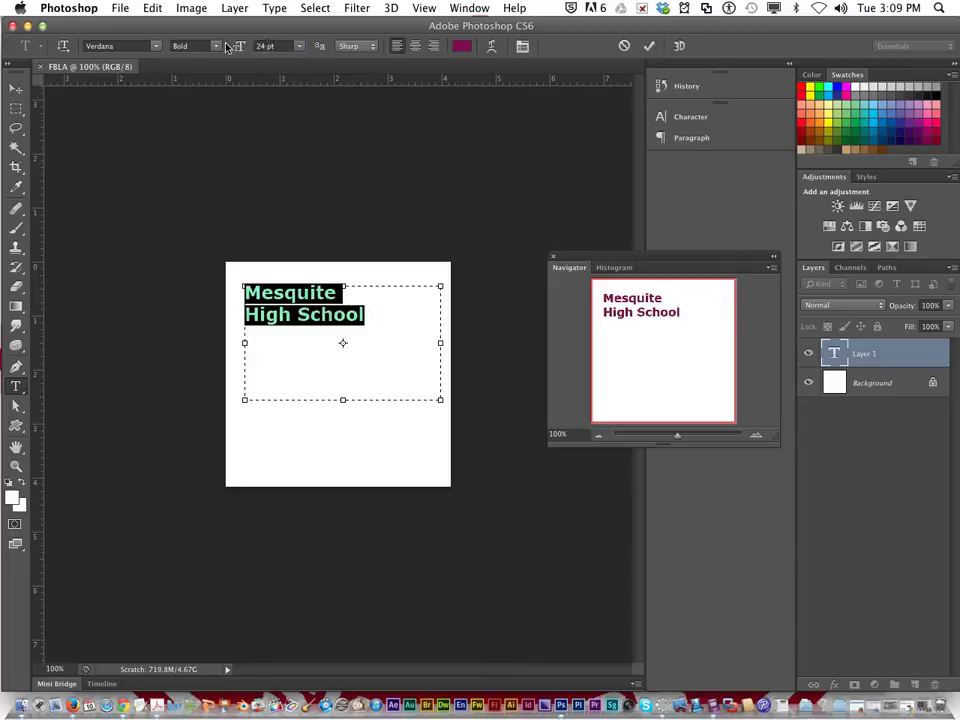
left_click(246, 314)
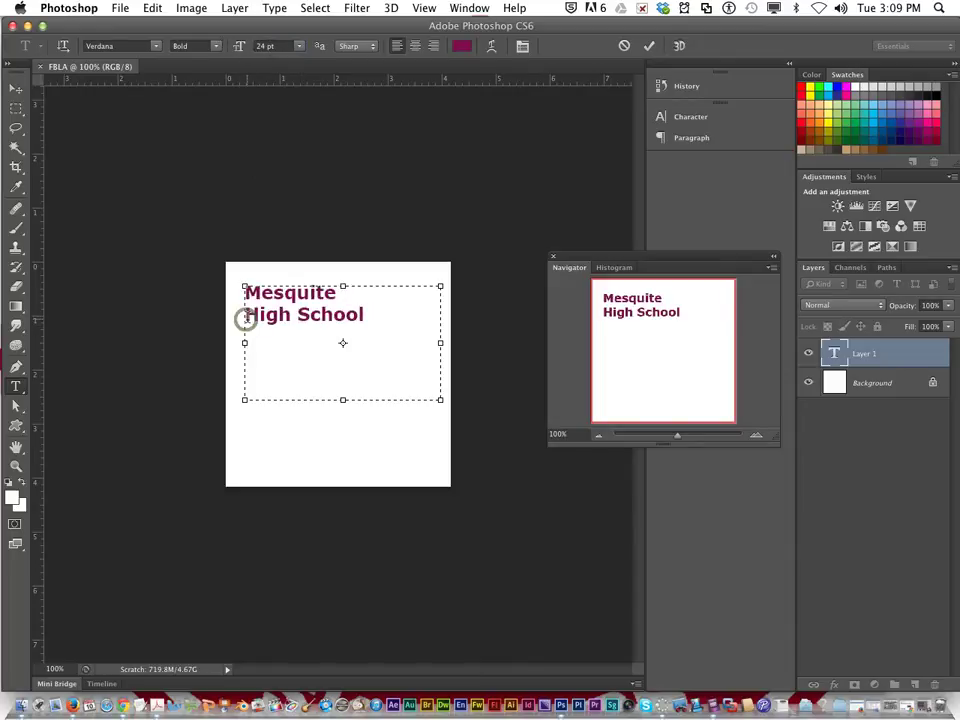
key("BackSpace")
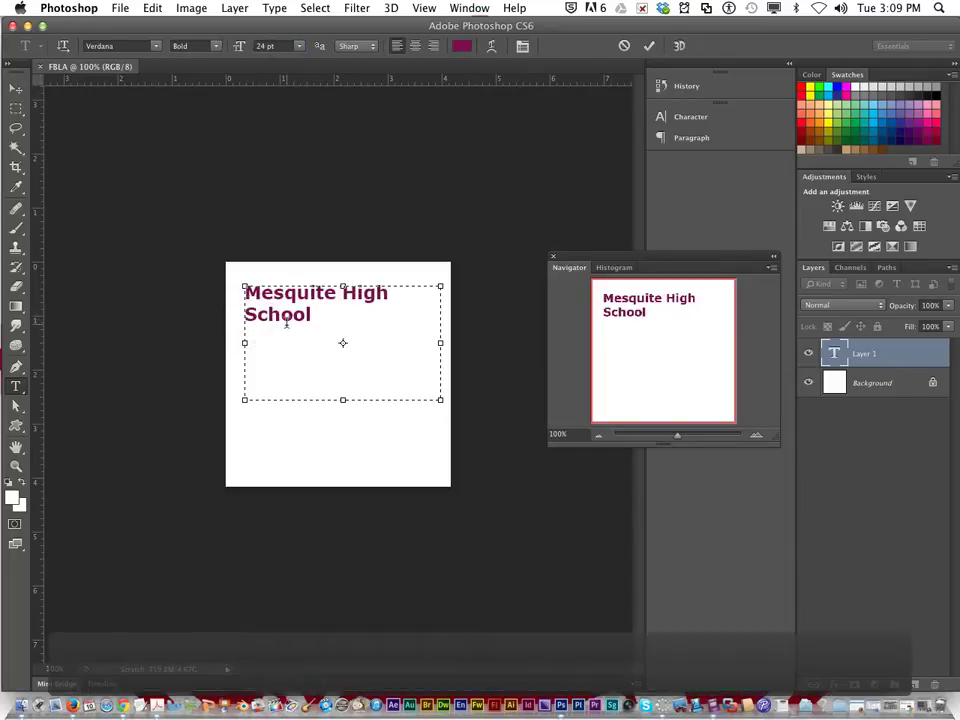
left_click_drag(316, 316, 238, 268)
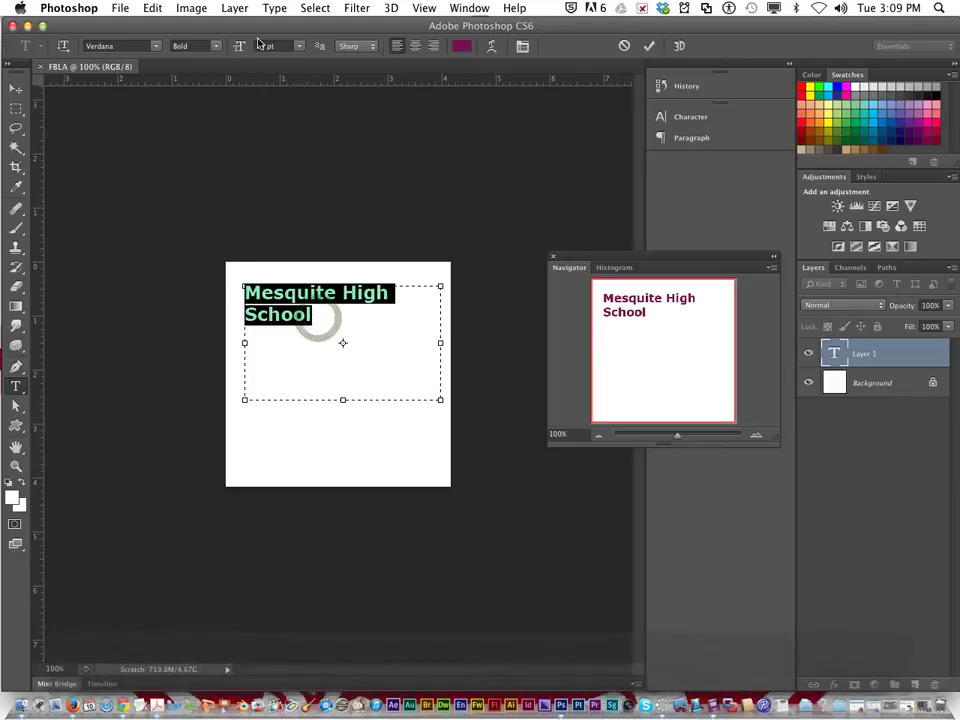
mouse_move(239, 46)
left_mouse_down()
mouse_move(215, 48)
mouse_move(231, 49)
left_mouse_up()
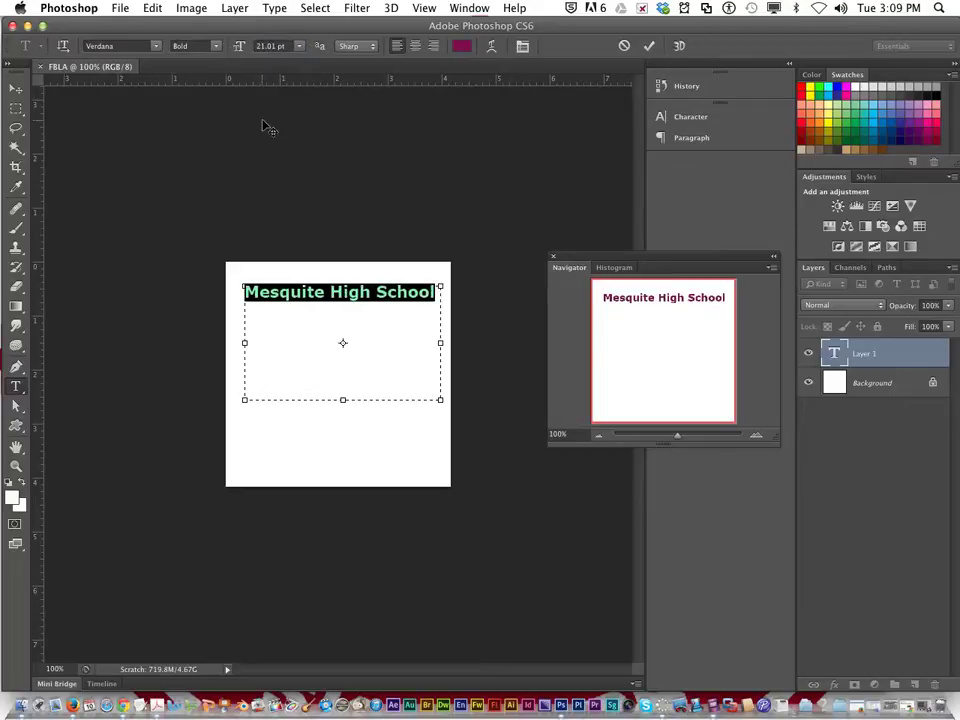
left_click(311, 320)
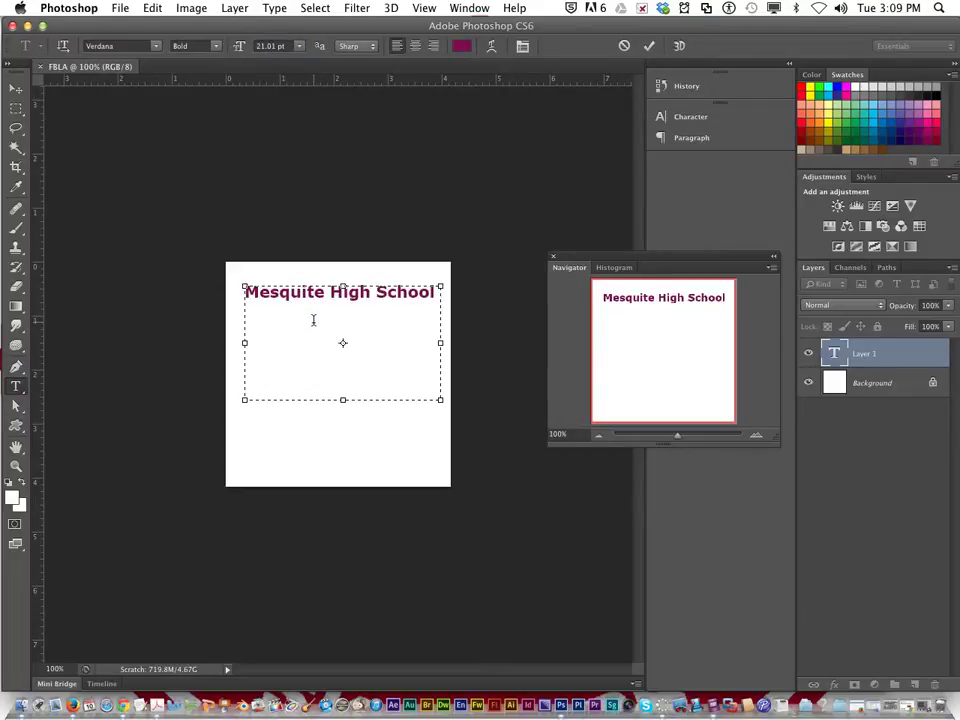
Step: Add the city, state and ZIP line and the school's phone number below the school name
left_click(436, 291)
key("Return")
type("Mesquite")
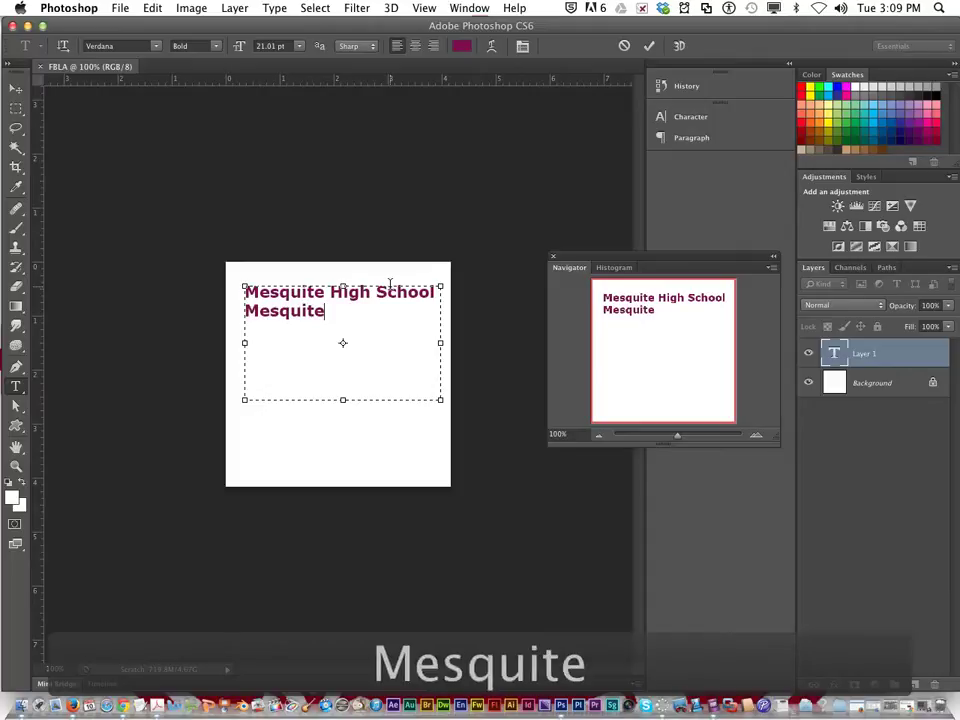
type("TX")
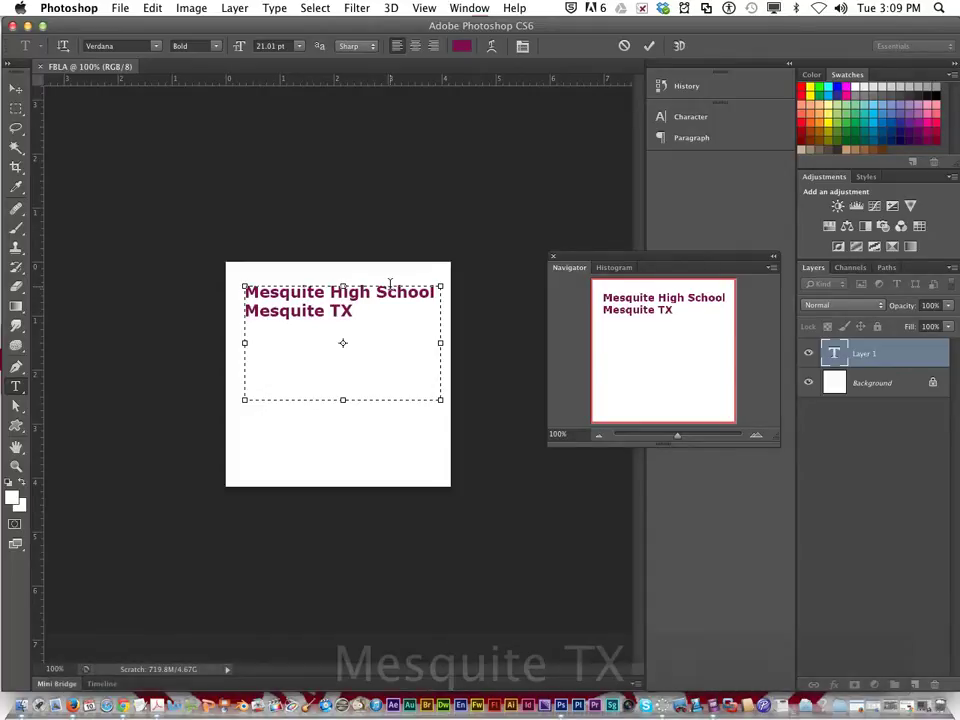
type(", 75149")
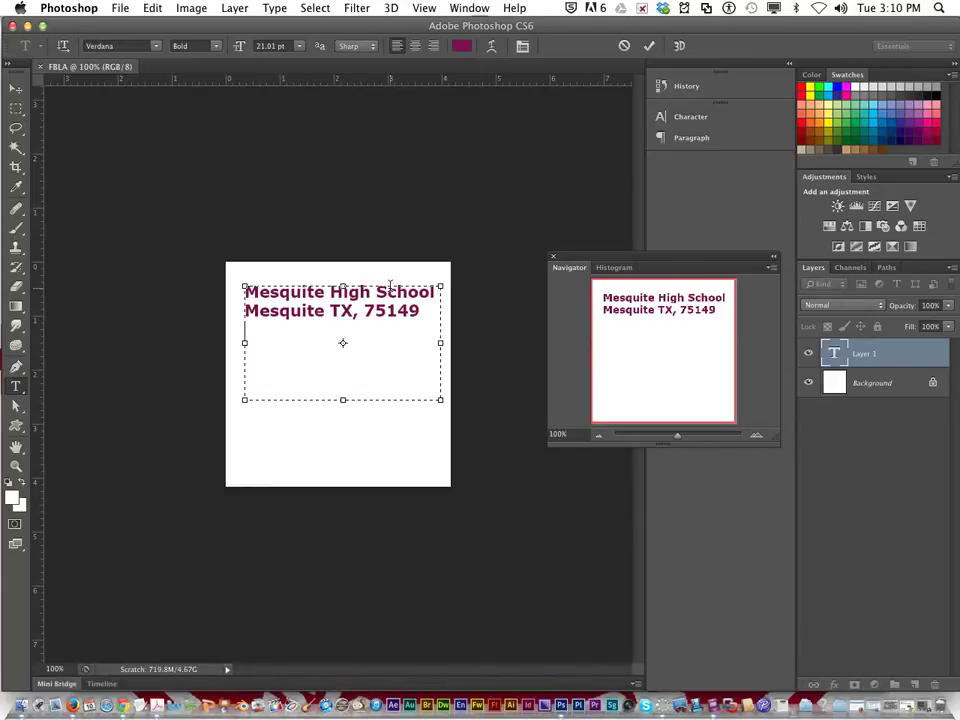
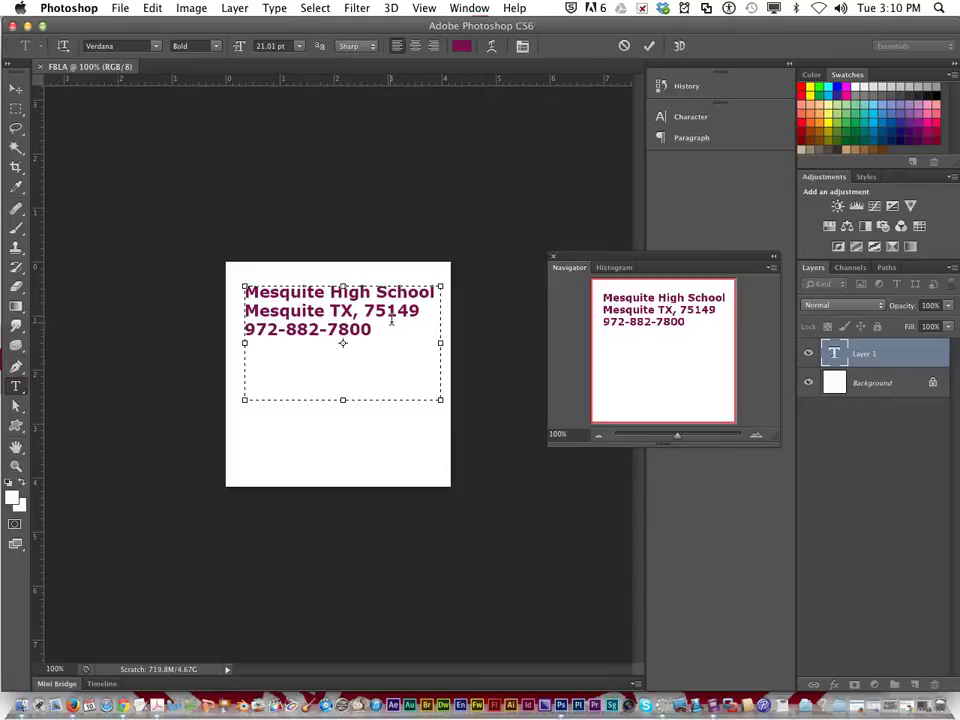
Step: Colour the address and phone lines black
left_click_drag(381, 327, 236, 285)
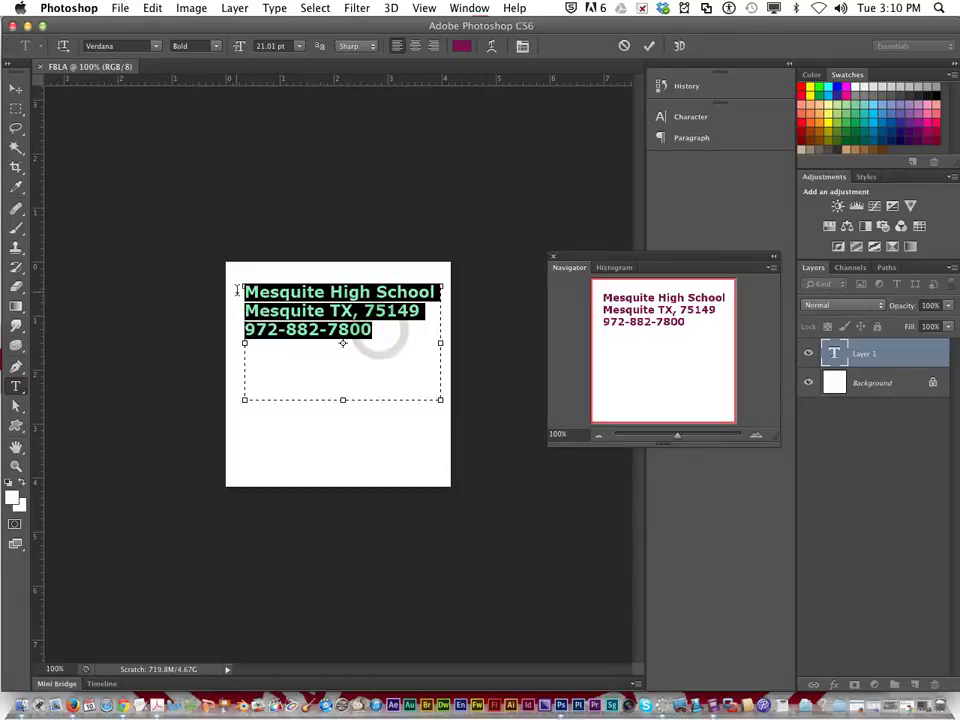
left_click(242, 280)
left_click_drag(371, 332, 222, 304)
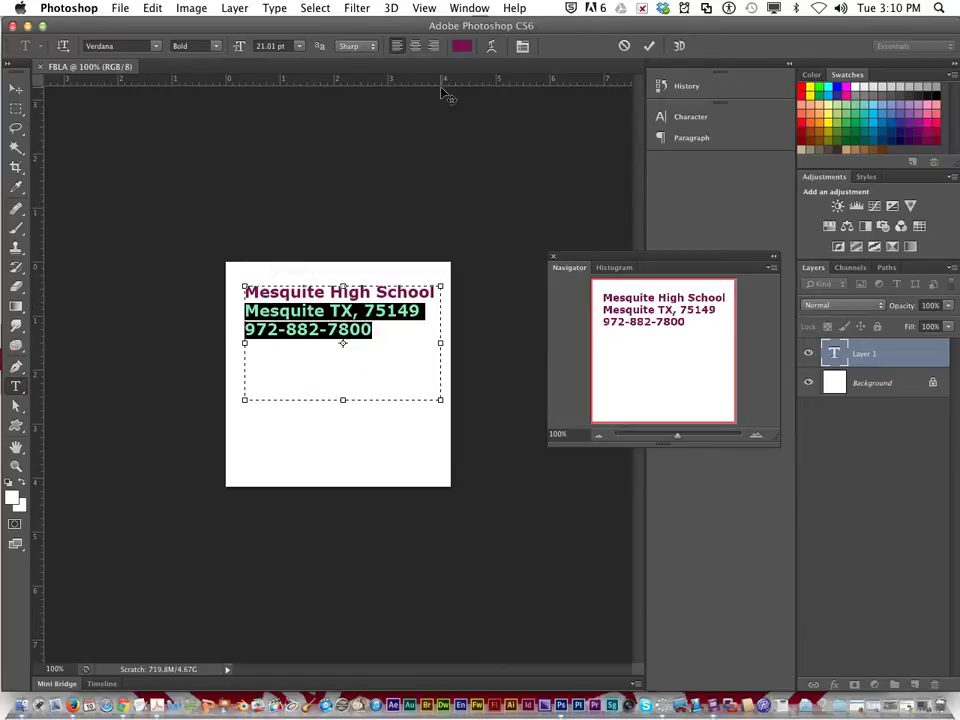
left_click(462, 47)
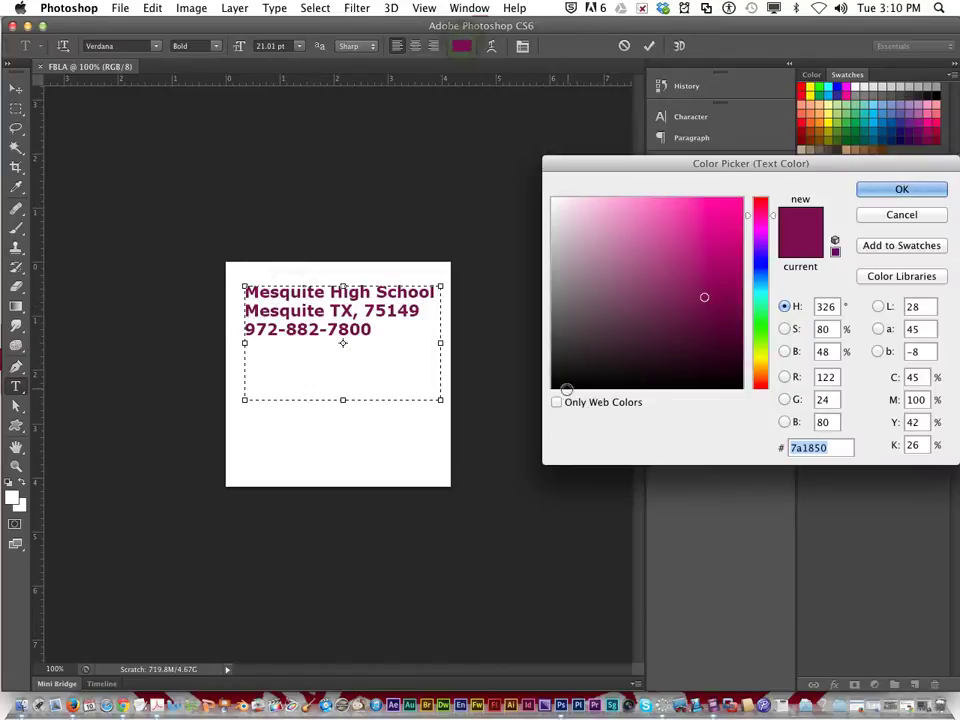
left_click(562, 388)
key("Return")
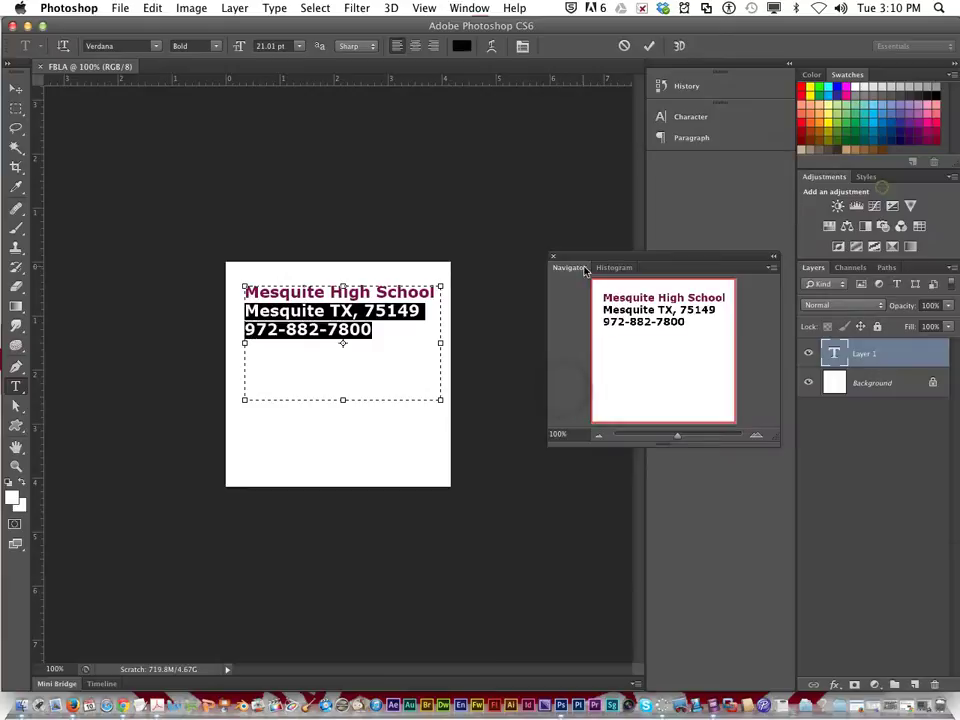
Step: Select the Mesquite High School title line
left_click(277, 283)
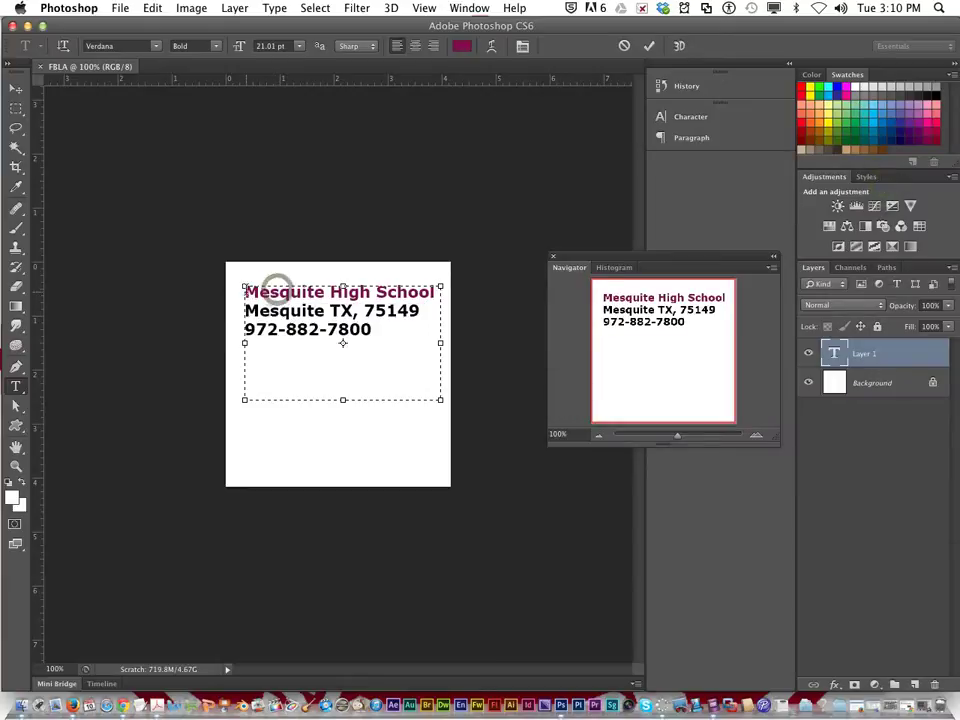
left_click_drag(245, 292, 407, 292)
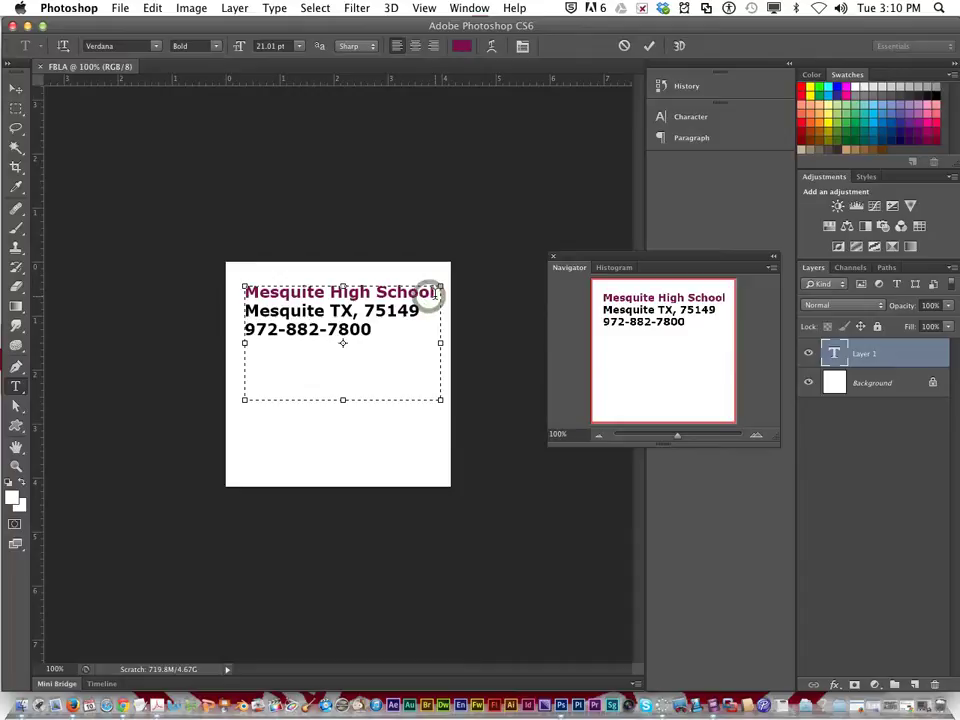
left_click_drag(239, 259, 240, 265)
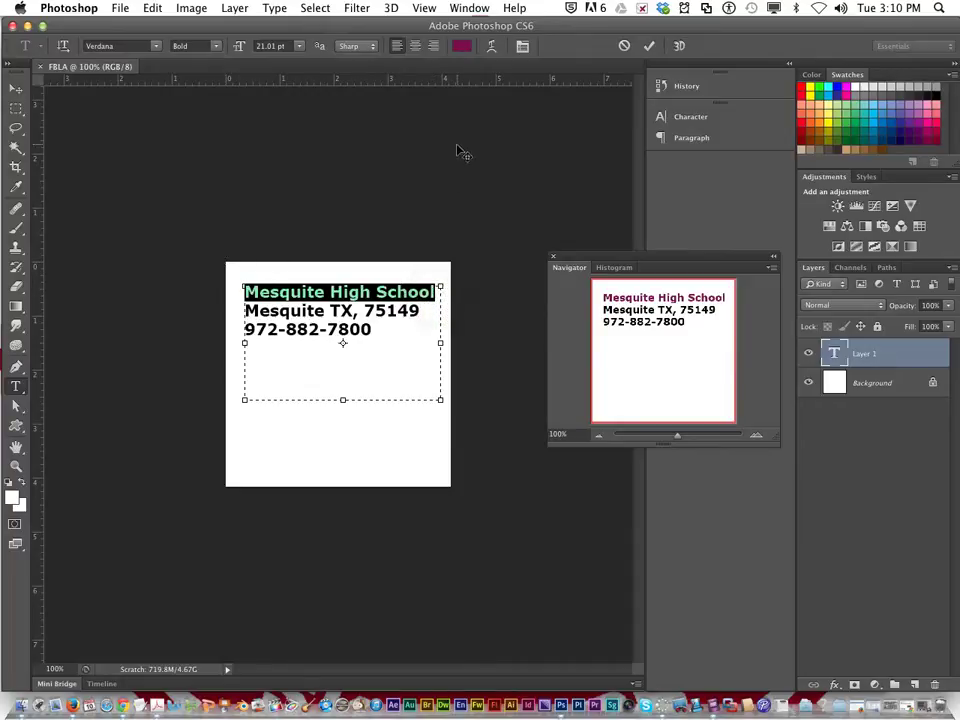
Step: Colour the selected school name maroon with hex 8b0000
left_click(458, 45)
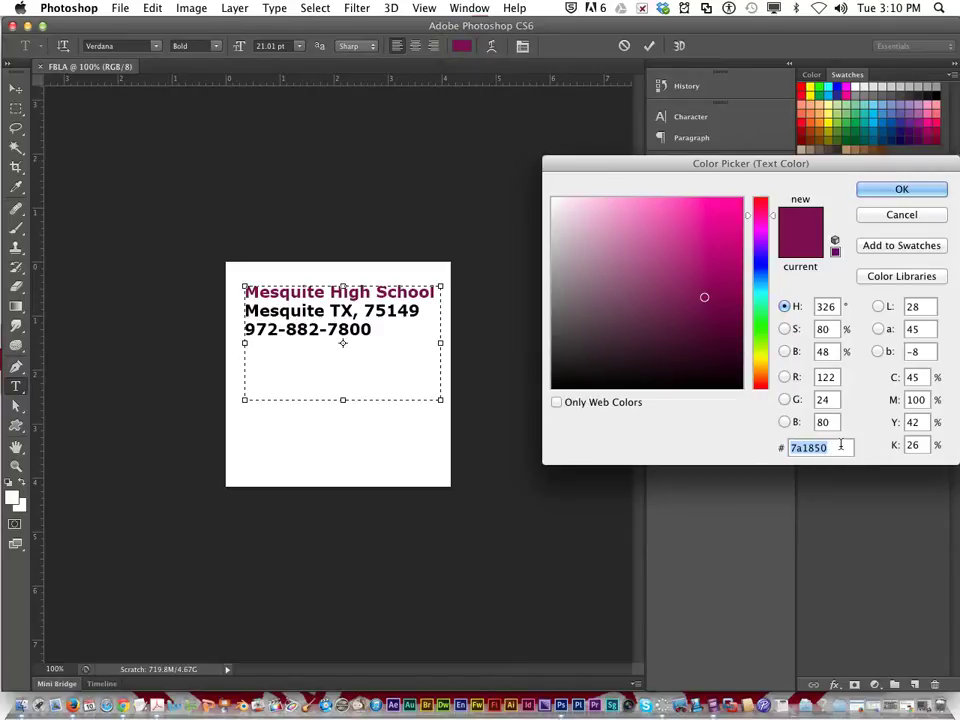
left_click(822, 447)
double_click(822, 447)
type("8")
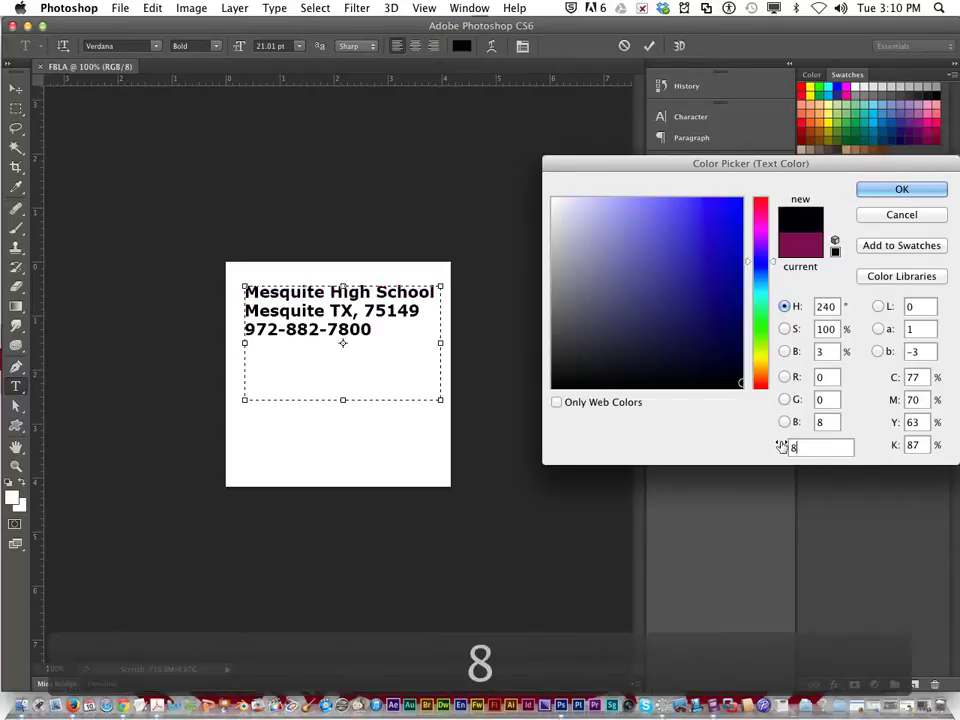
type("b00")
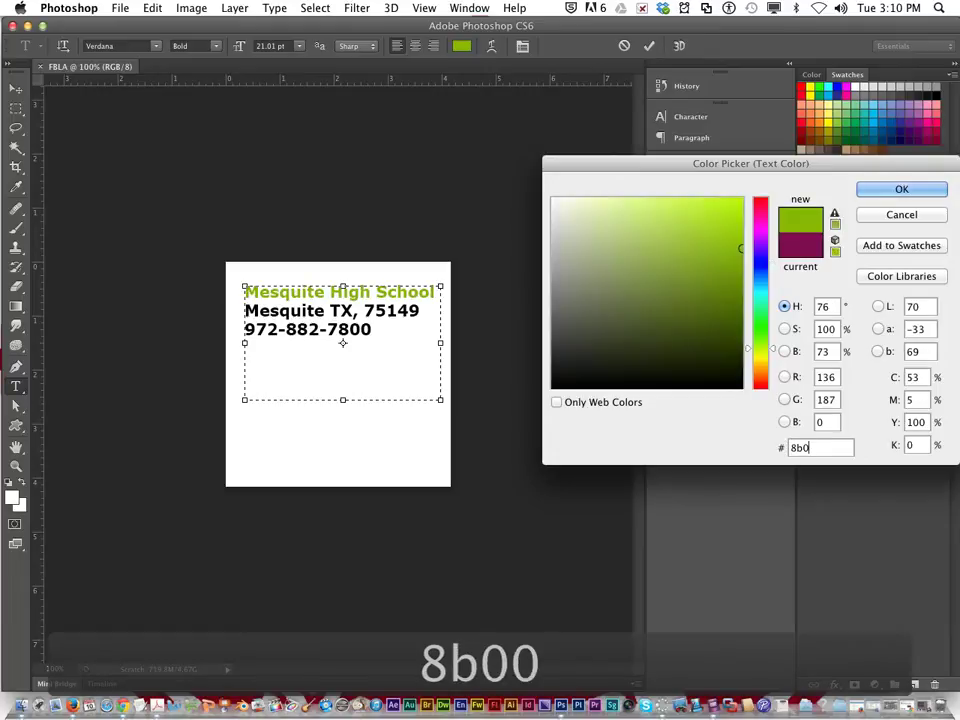
type("00")
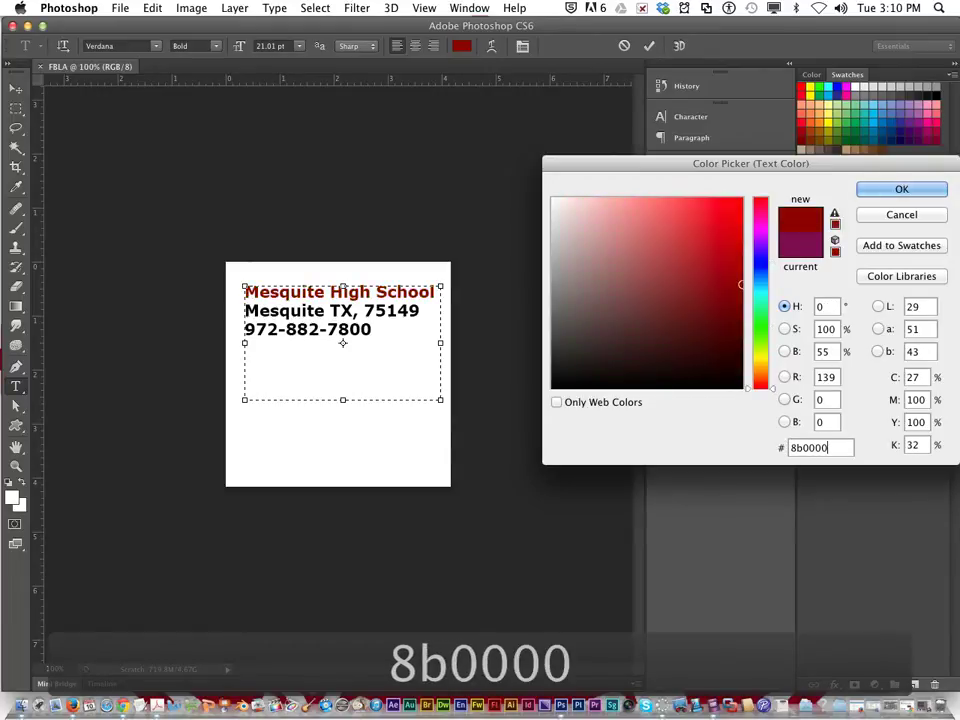
key("Return")
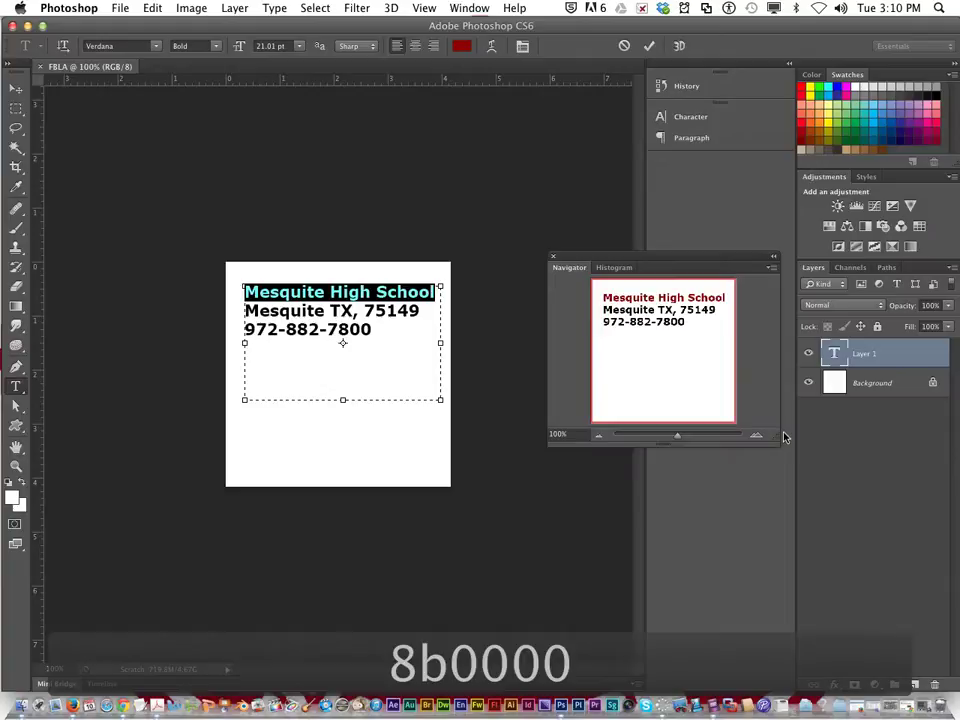
Step: Deselect the text, then drag the text box's edges to fit closely around the three lines
left_click(262, 292)
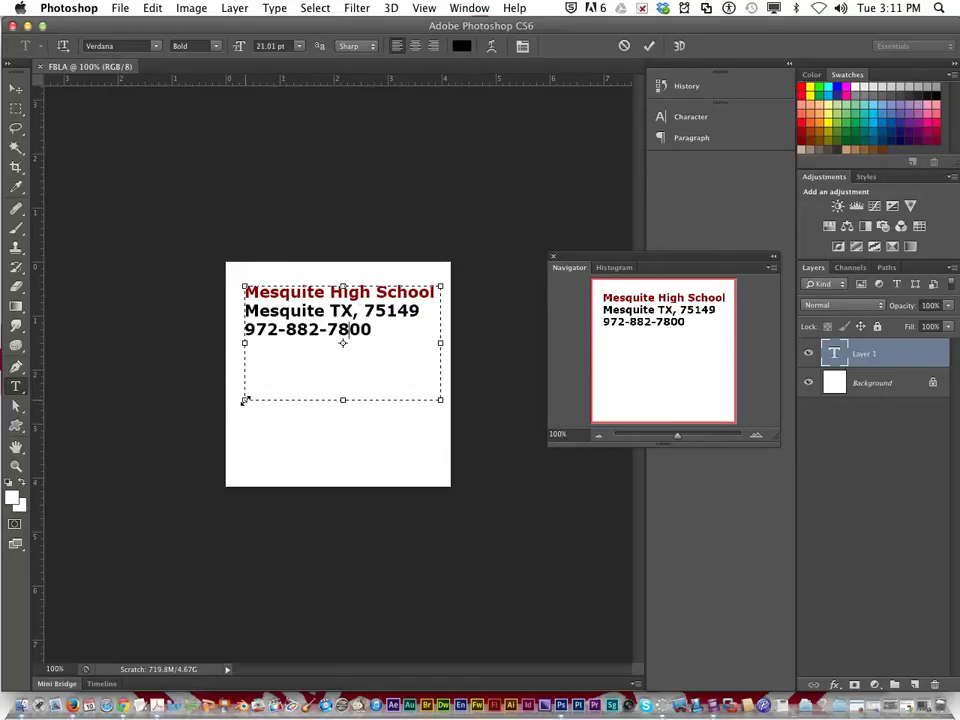
mouse_move(243, 401)
left_mouse_down()
mouse_move(227, 409)
mouse_move(272, 384)
mouse_move(238, 396)
left_mouse_up()
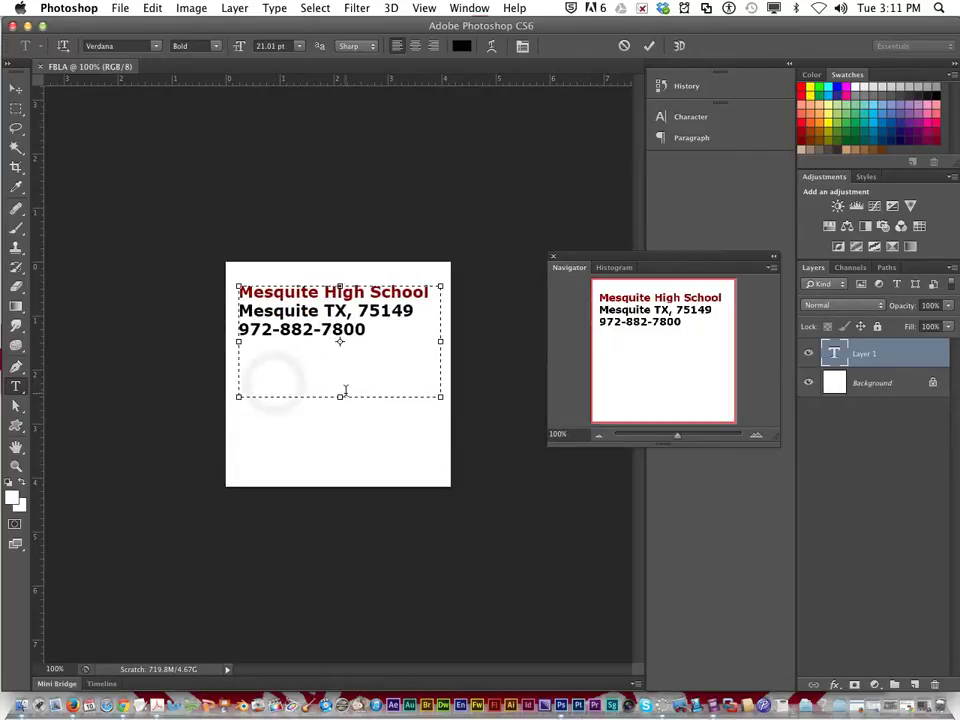
mouse_move(341, 396)
left_mouse_down()
mouse_move(341, 445)
mouse_move(330, 331)
mouse_move(339, 328)
mouse_move(339, 389)
left_mouse_up()
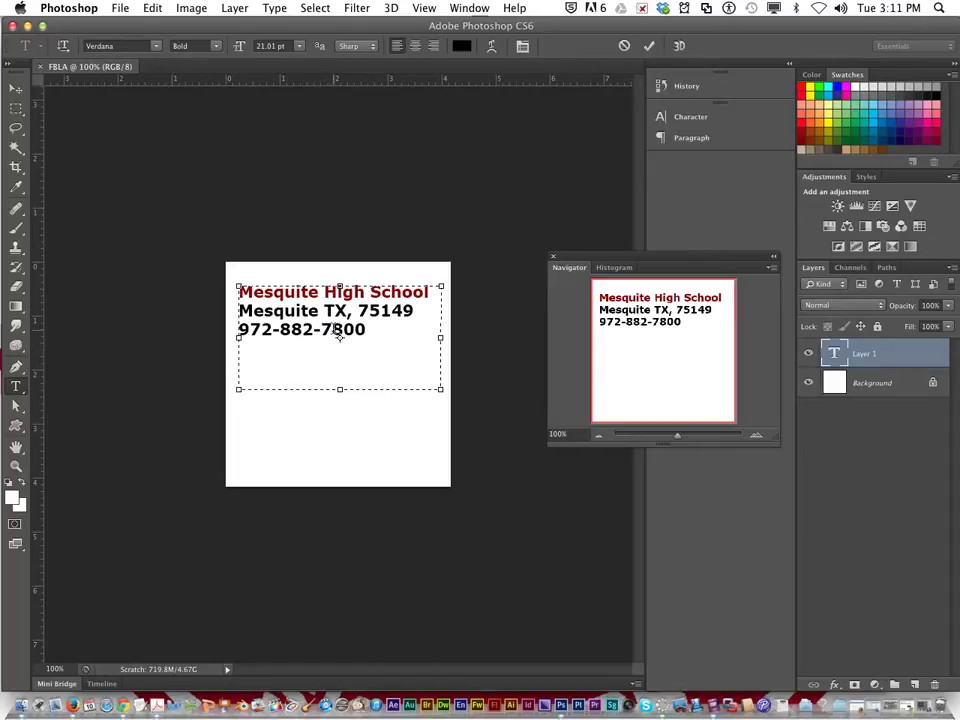
left_click_drag(335, 381, 341, 338)
Step: Drag the three-line text block lower on the canvas
mouse_move(313, 310)
left_mouse_down()
mouse_move(313, 327)
mouse_move(306, 291)
mouse_move(311, 323)
mouse_move(372, 331)
mouse_move(319, 328)
mouse_move(330, 340)
mouse_move(317, 280)
mouse_move(318, 303)
left_mouse_up()
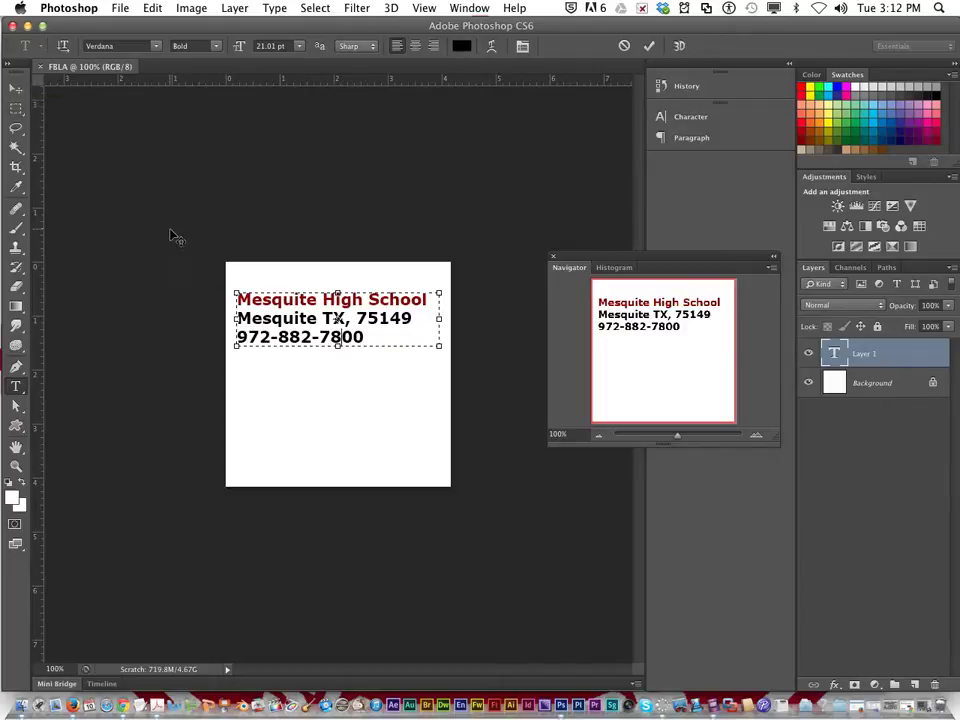
left_click_drag(315, 326, 315, 361)
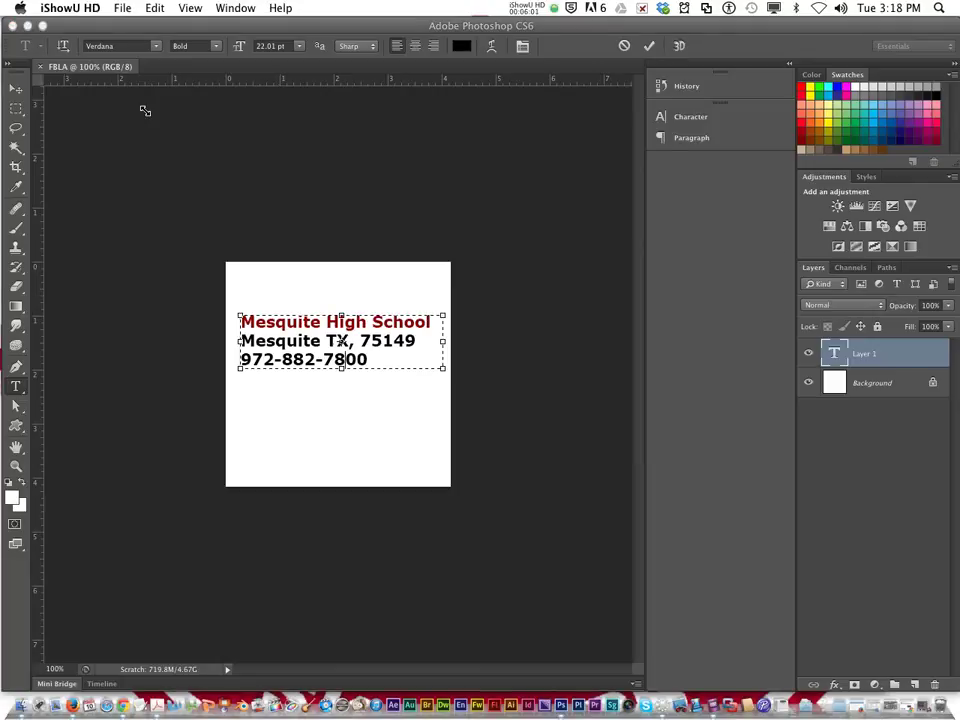
Step: Commit the text edits and select the Background layer
left_click(5, 72)
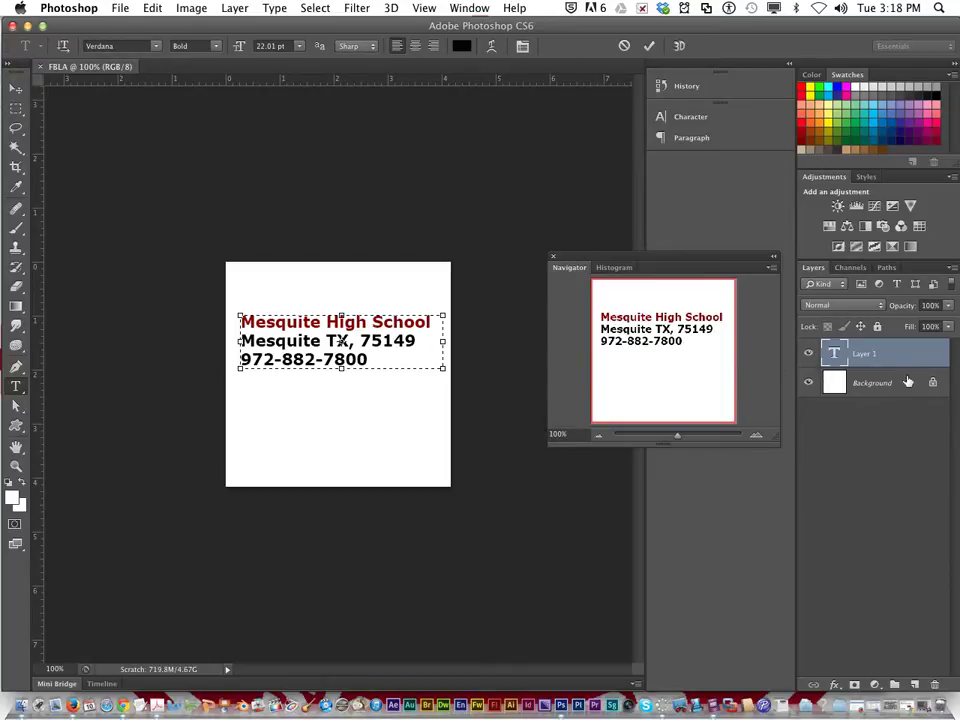
left_click(864, 390)
left_click(852, 388)
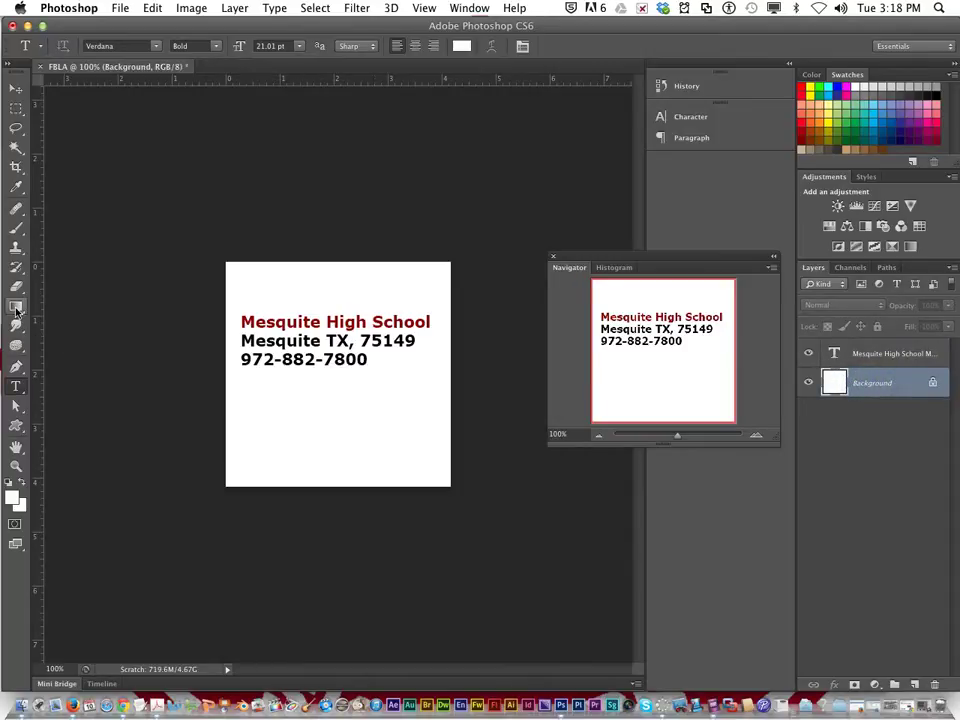
Step: With the Paint Bucket, set the foreground to blue 172ca6, test-fill the background, then undo it
left_click(16, 311)
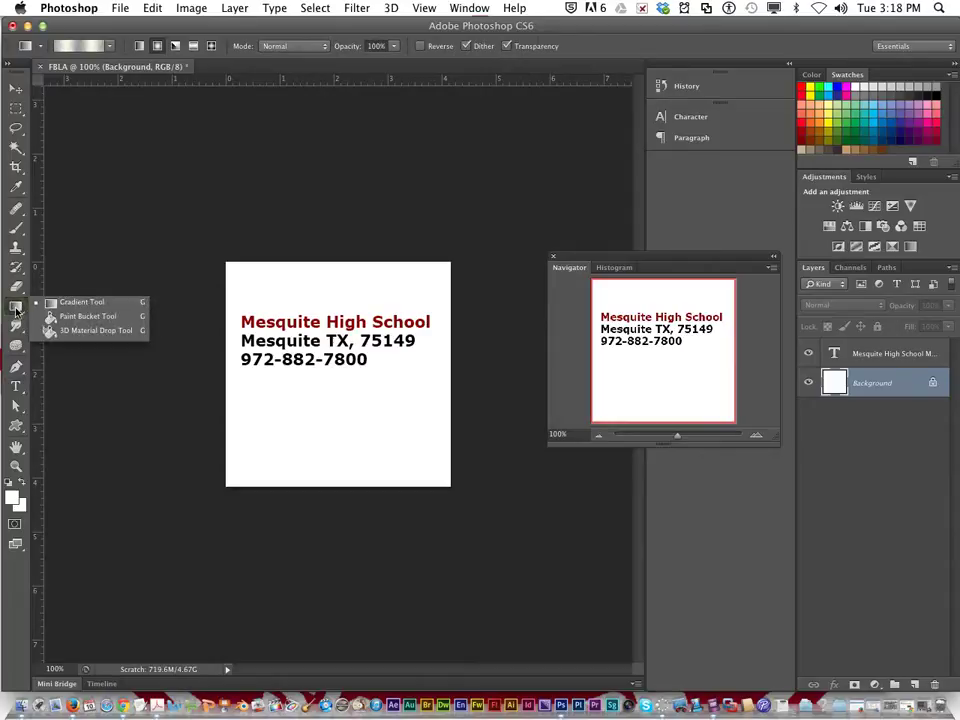
left_click(68, 317)
left_click(14, 497)
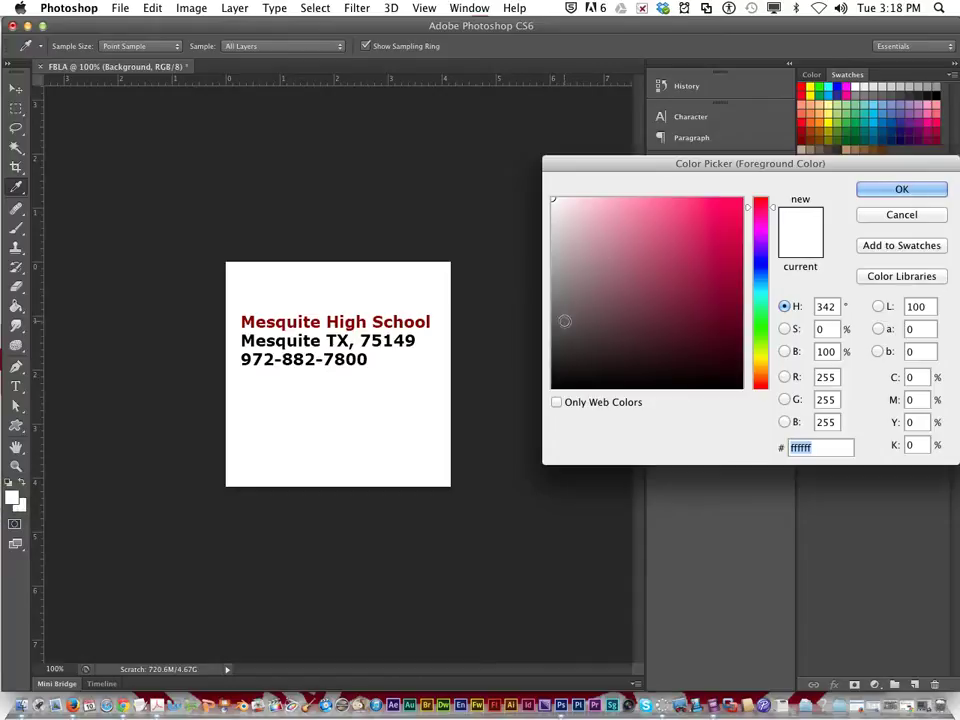
left_click(571, 245)
left_click(589, 206)
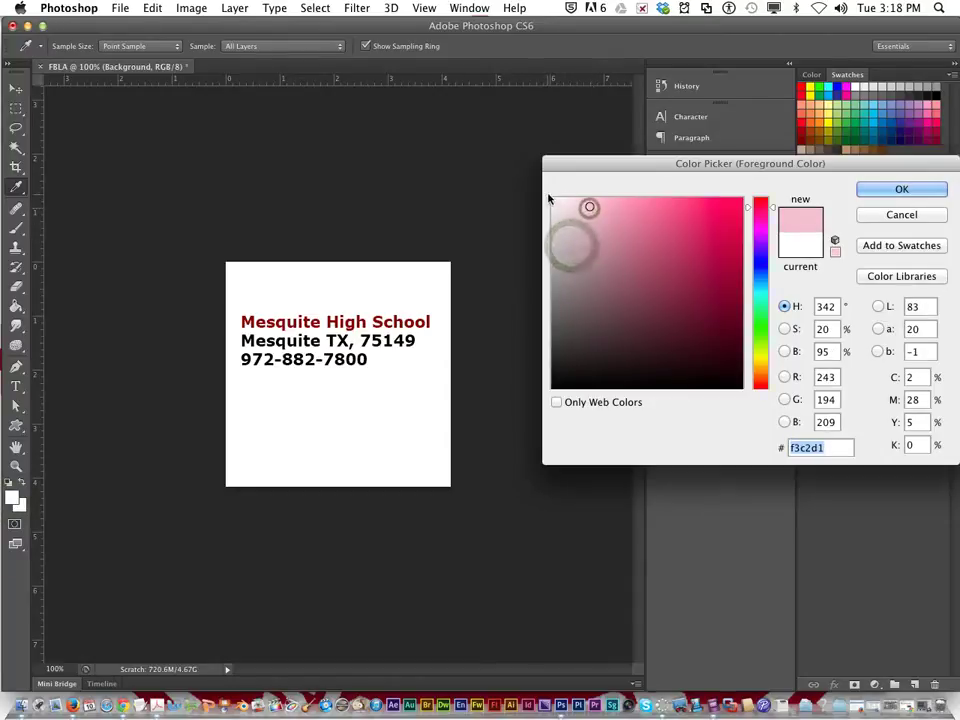
left_click(681, 218)
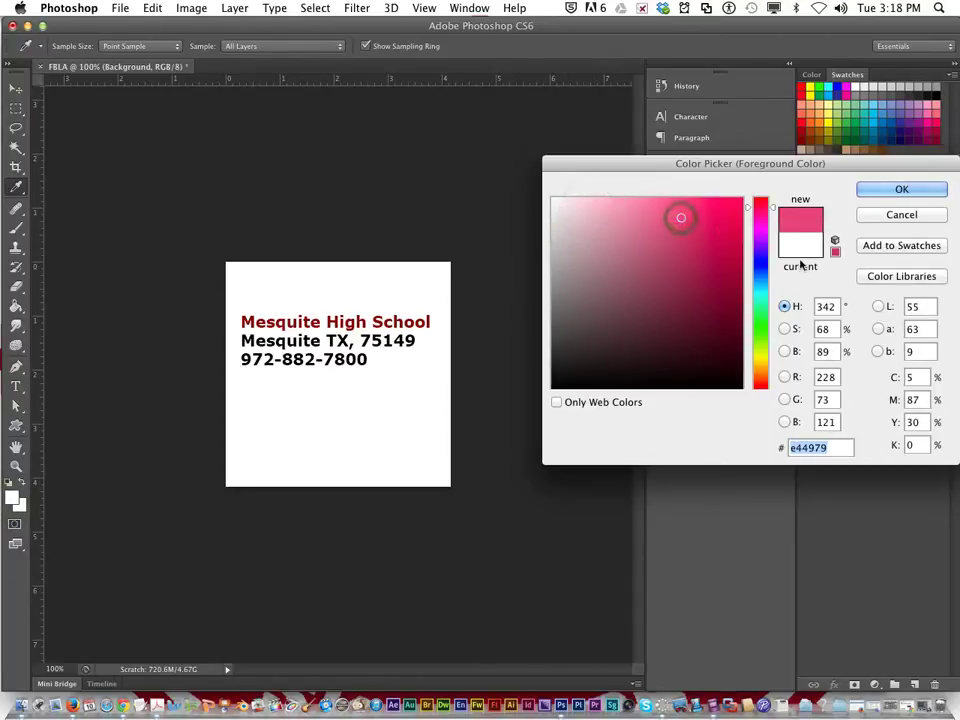
left_click_drag(760, 265, 718, 265)
left_click(715, 265)
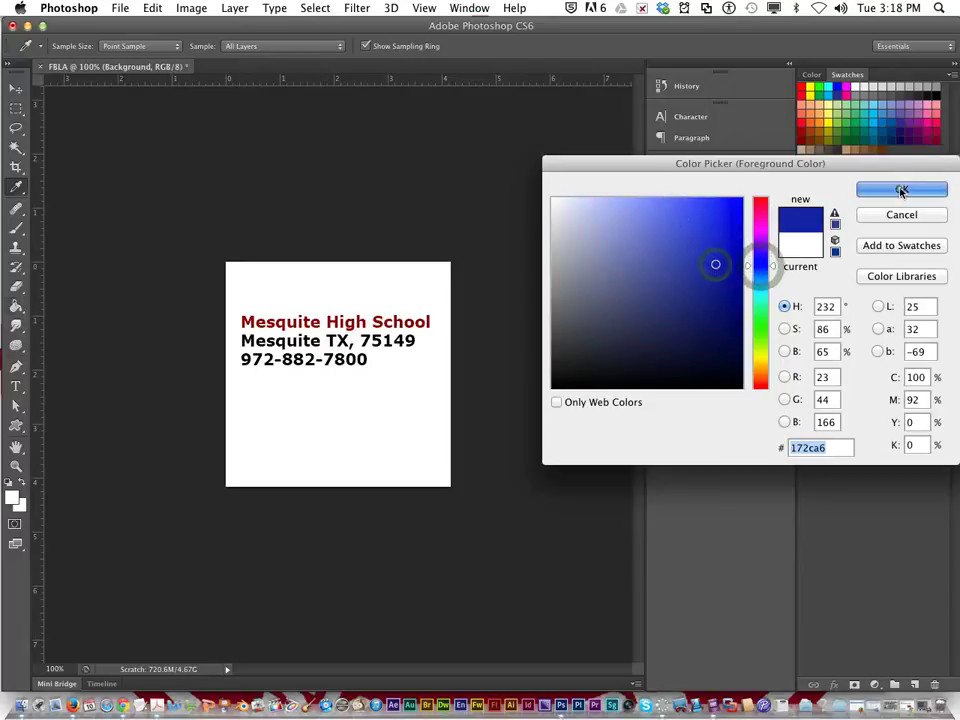
left_click(868, 189)
key("g")
left_click(421, 372)
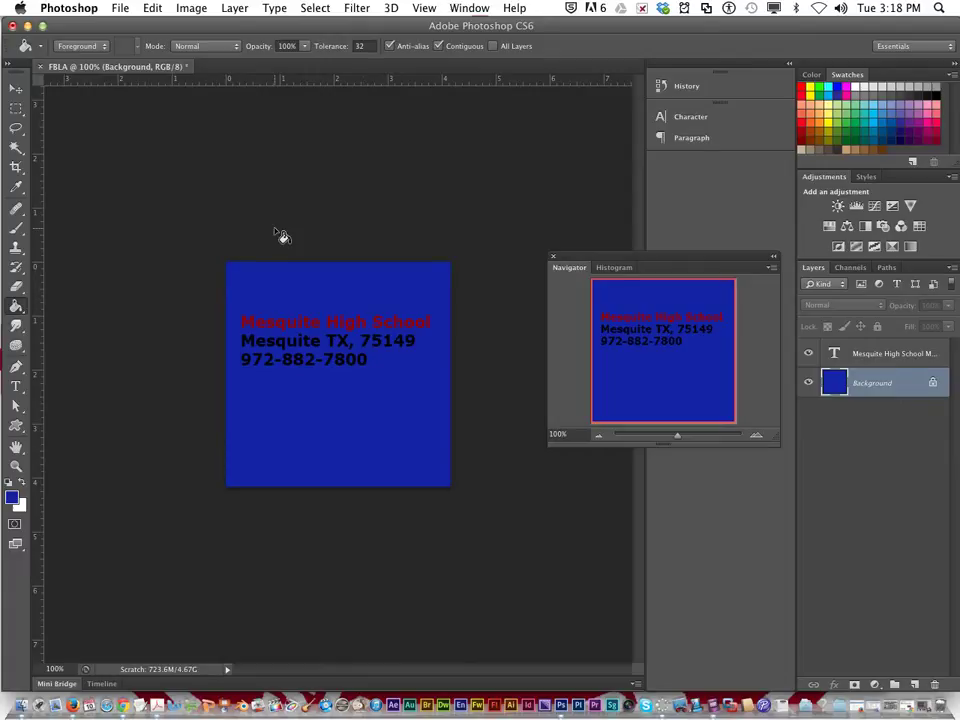
key("super+z")
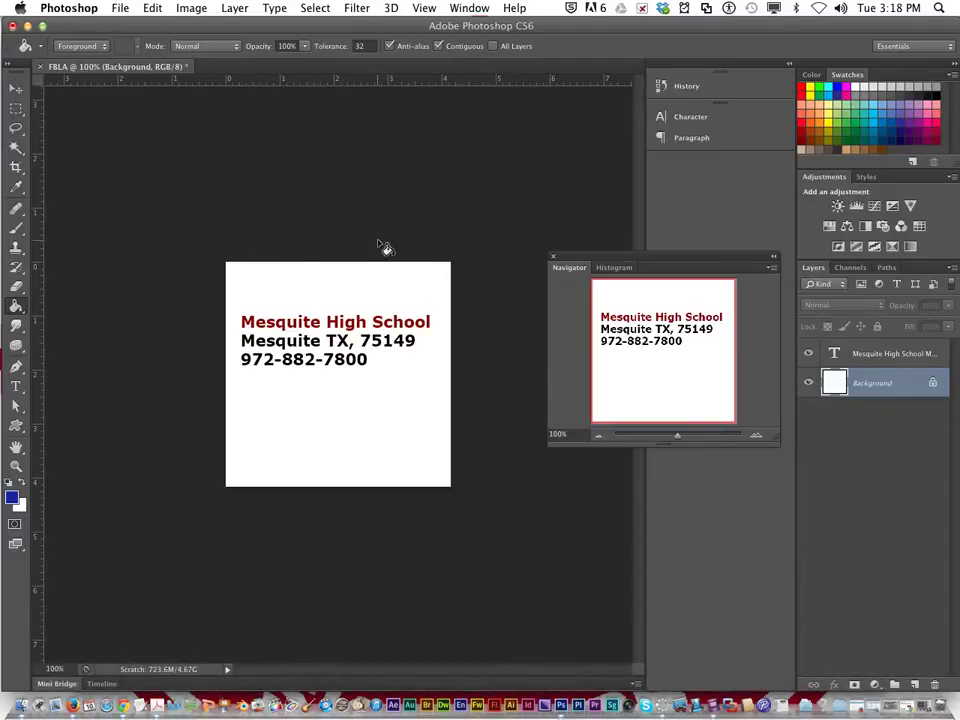
Step: Save As into the 1a_courseyd_lesson1 folder, naming the file school
left_click(117, 8)
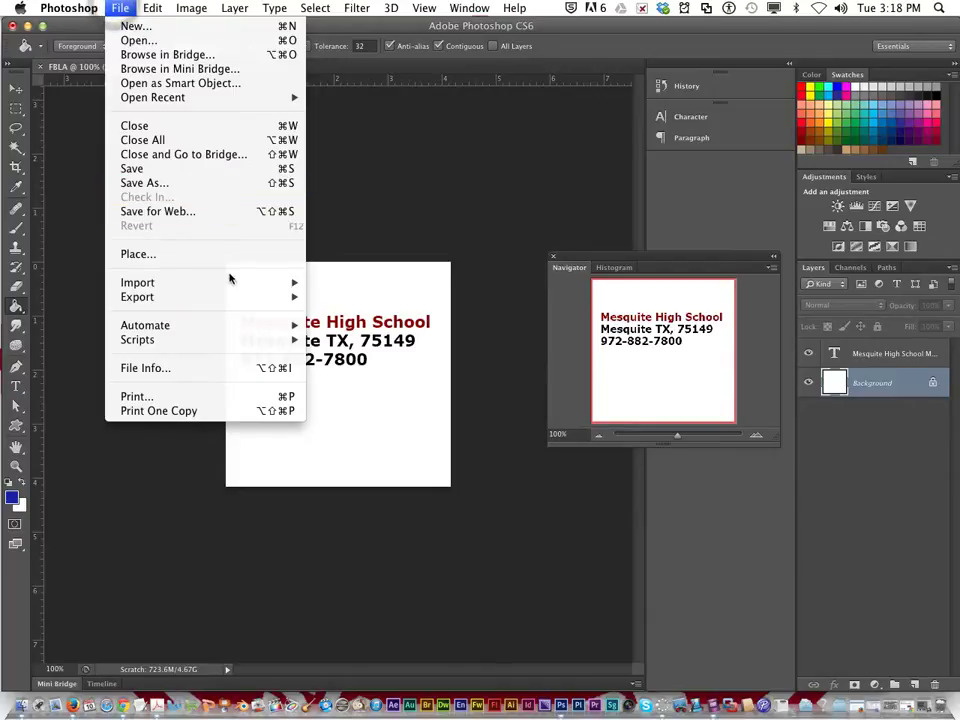
left_click(184, 183)
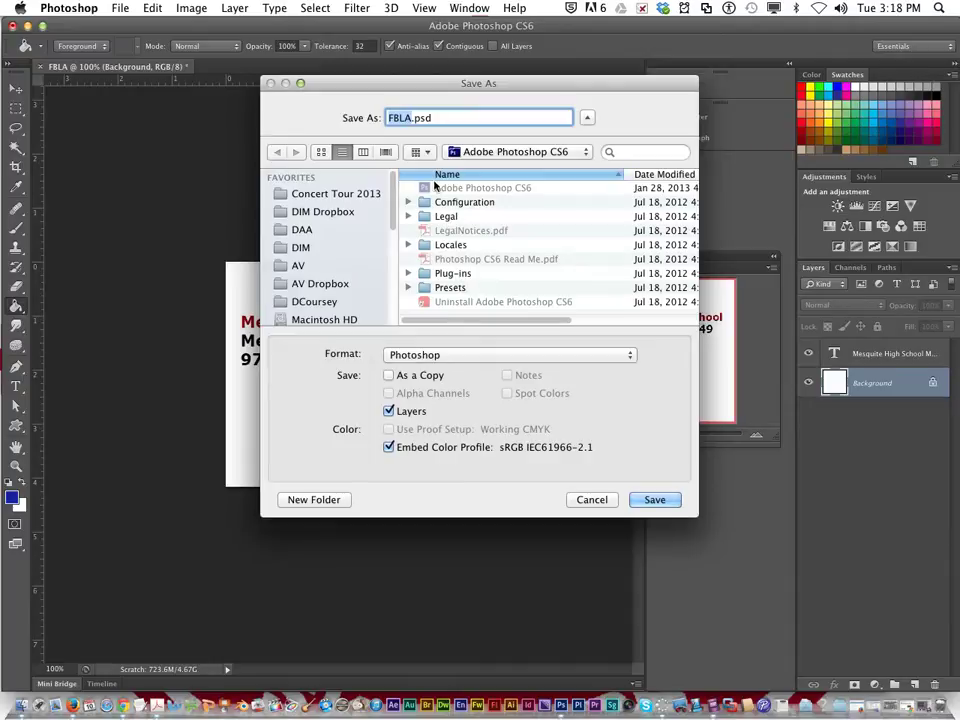
left_click(491, 157)
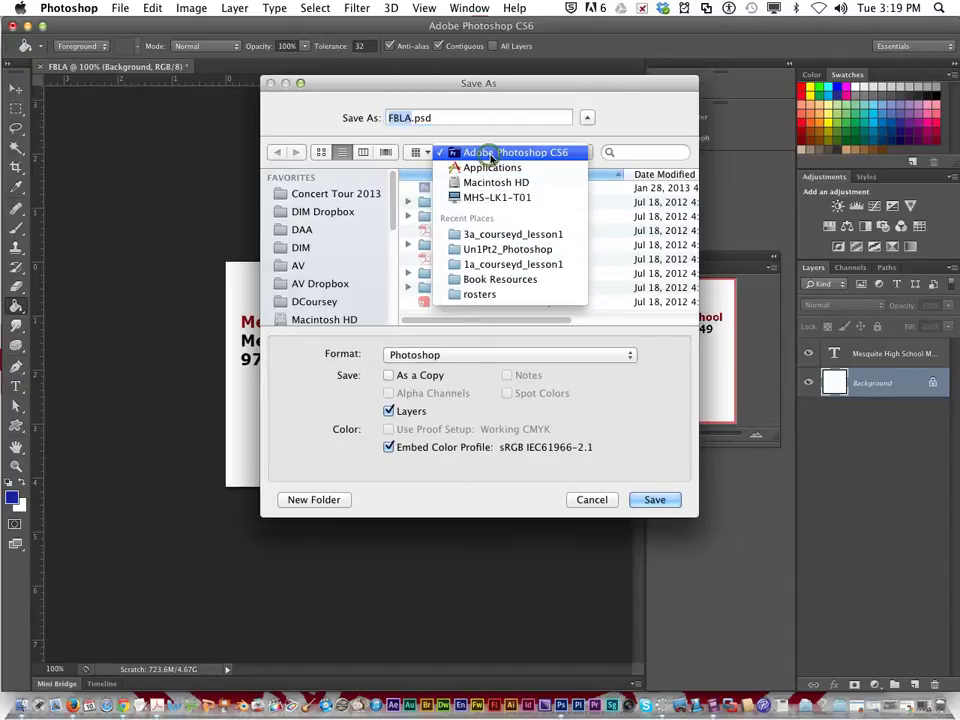
left_click(508, 265)
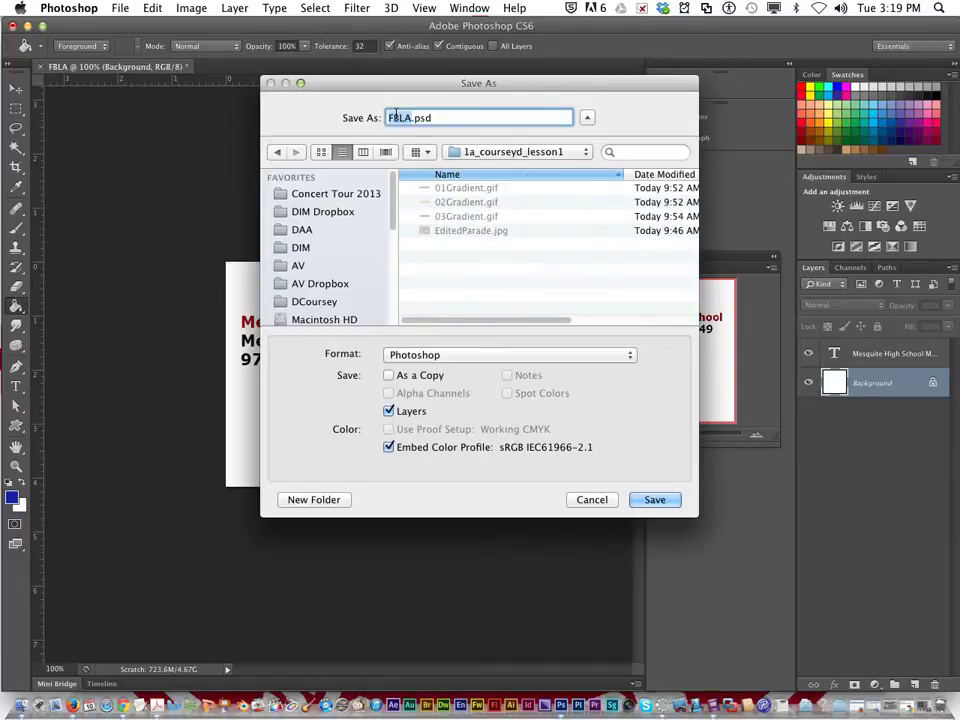
type("school")
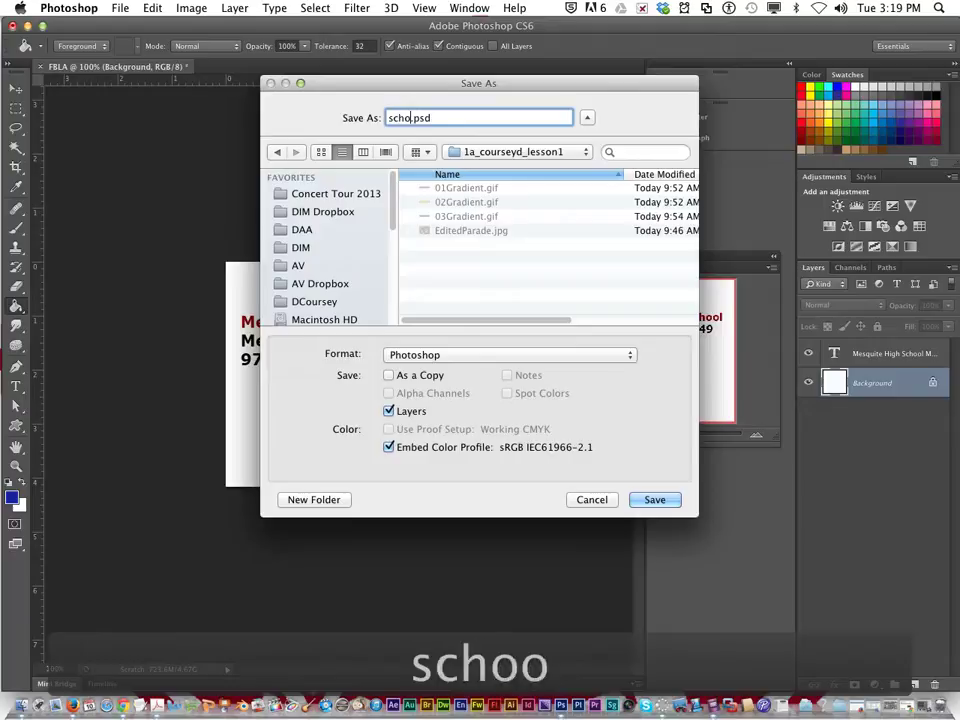